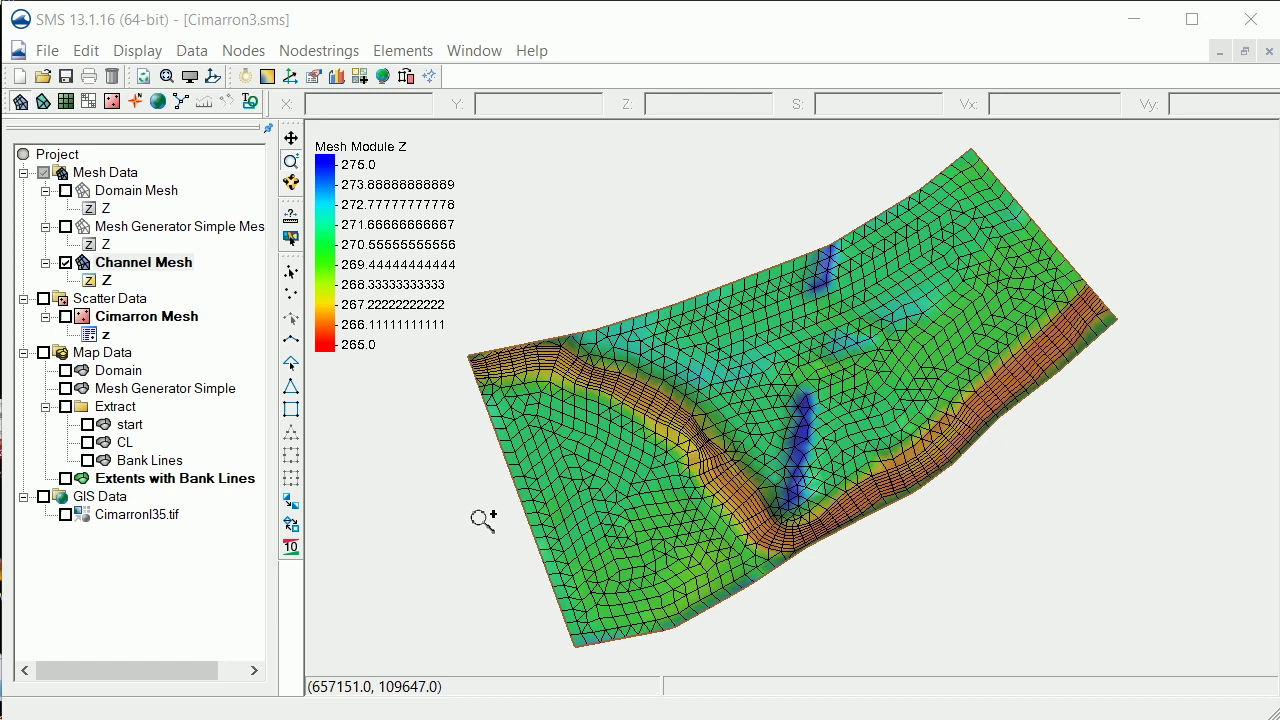
In 2D Mesh display options, turn off Contours and turn on Mesh quality.
left_click(142, 56)
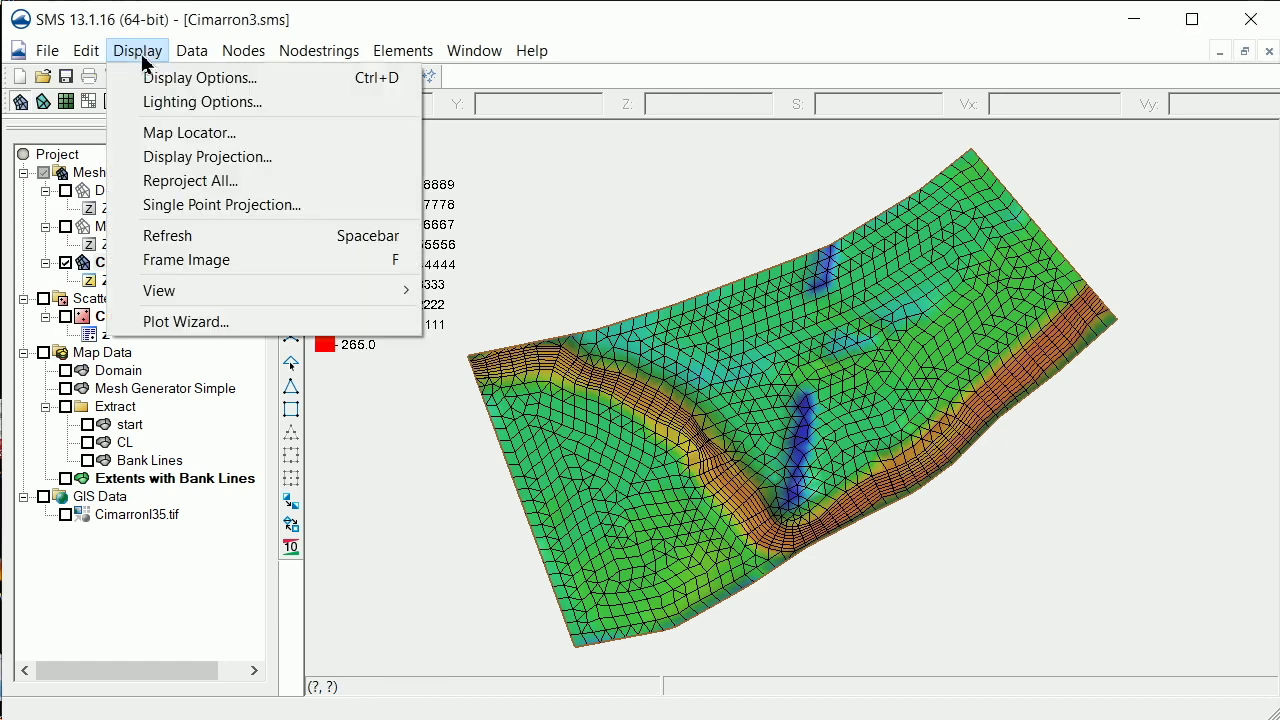
left_click(270, 88)
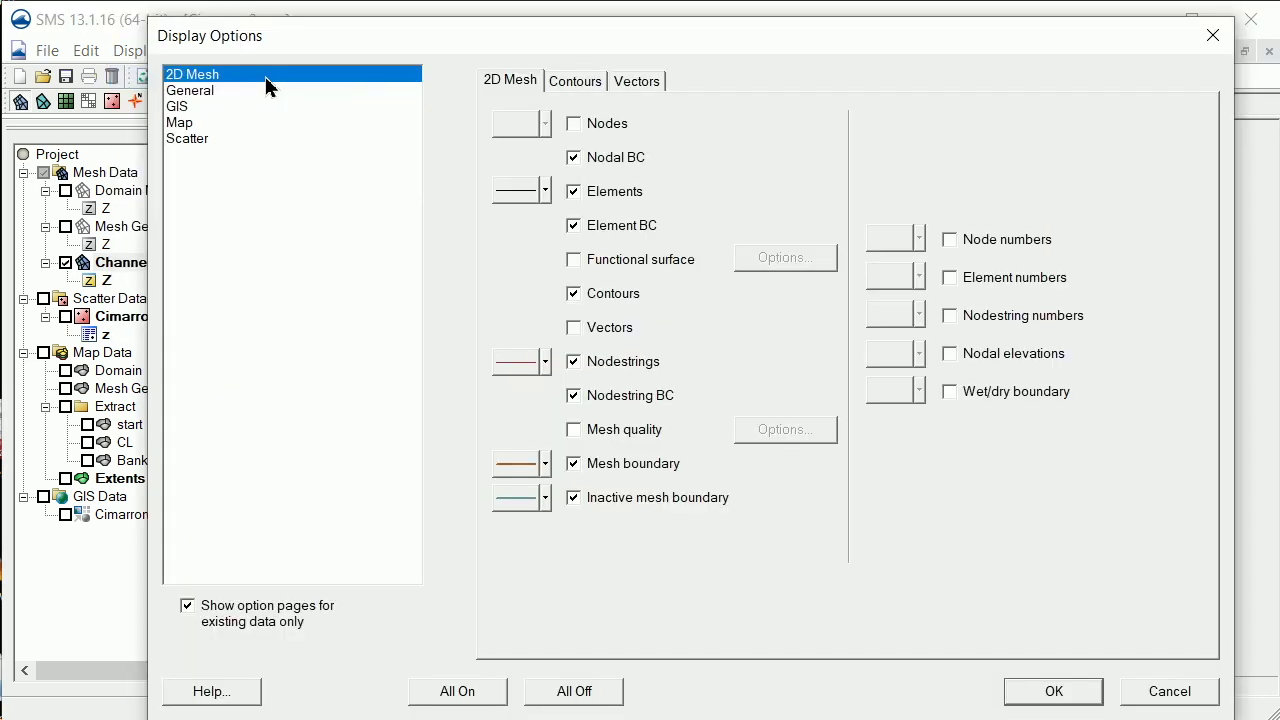
left_click(576, 293)
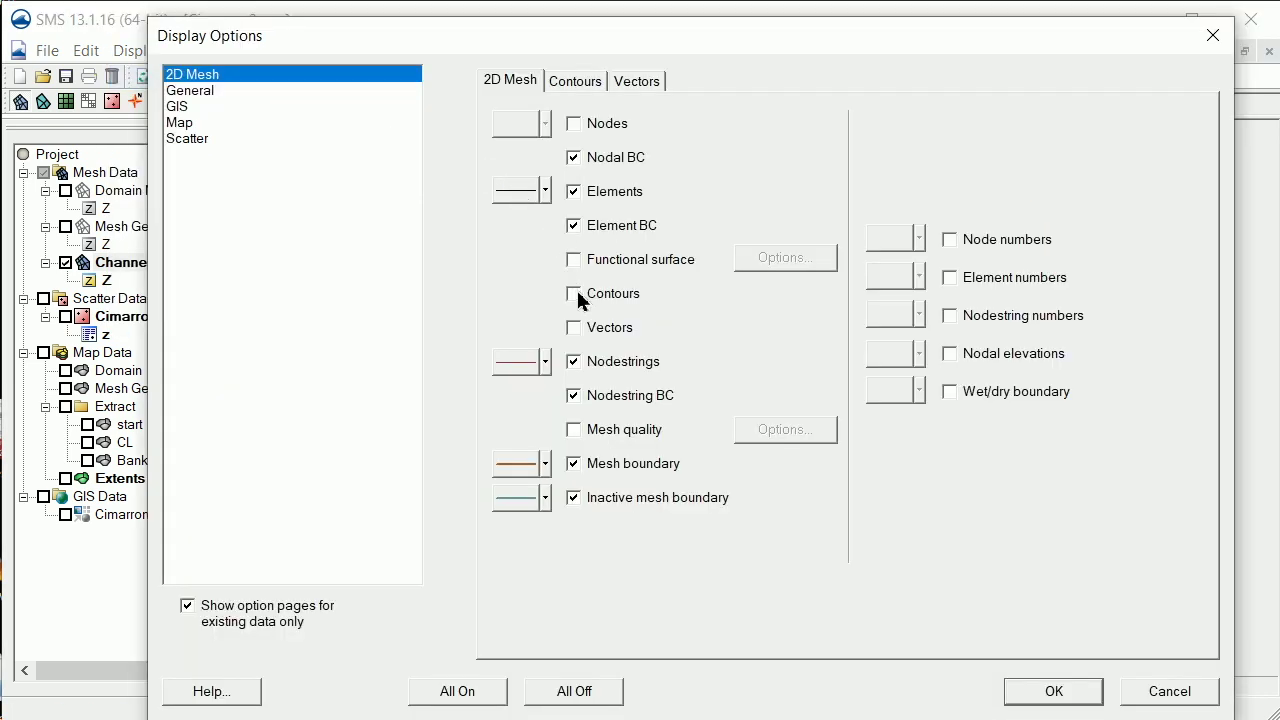
left_click(575, 431)
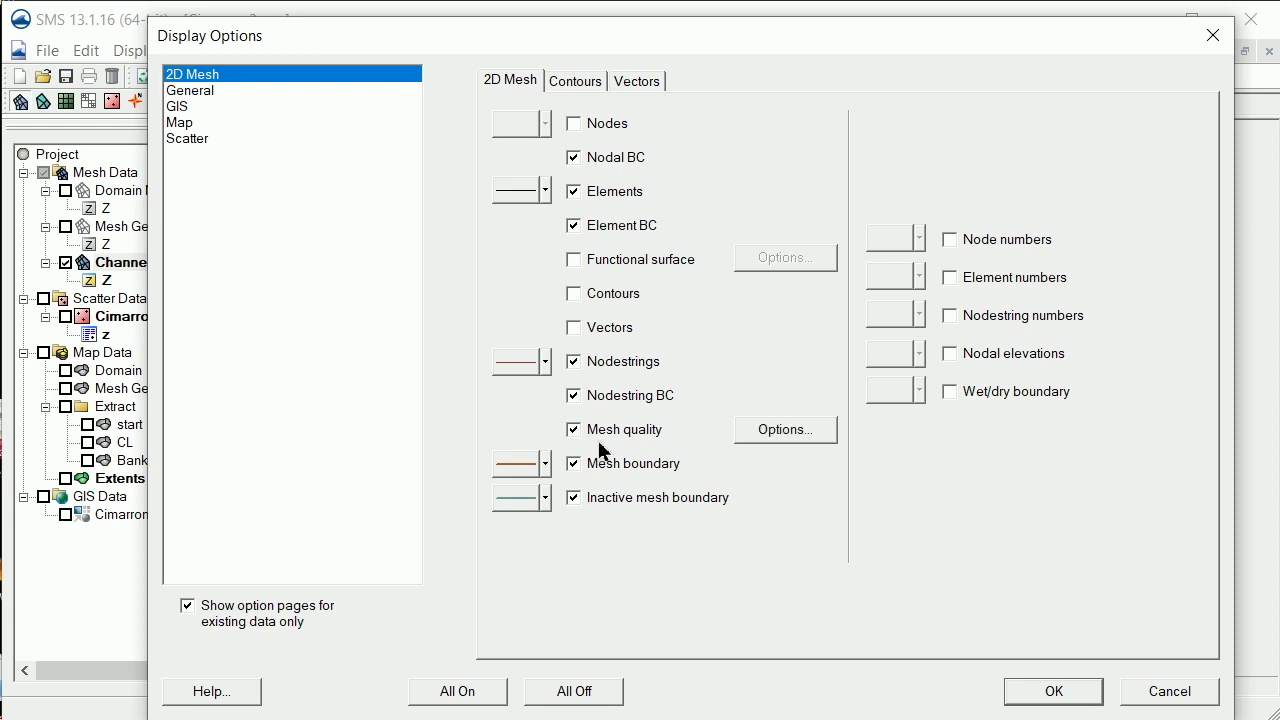
left_click(1050, 689)
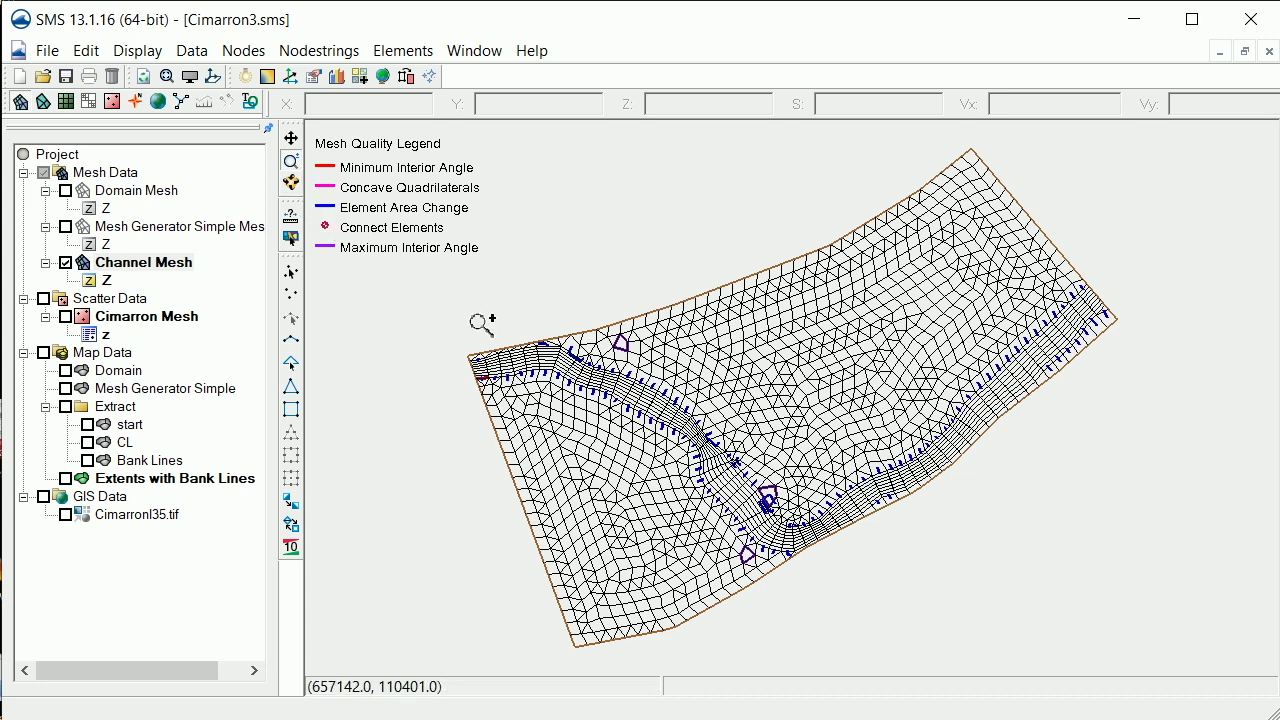
Zoom into the upper-left mesh, then pan toward the channel's upper-right end to inspect flagged elements.
left_click_drag(465, 308, 705, 483)
left_click_drag(949, 500, 600, 500)
scroll(835, 465, "down", 2)
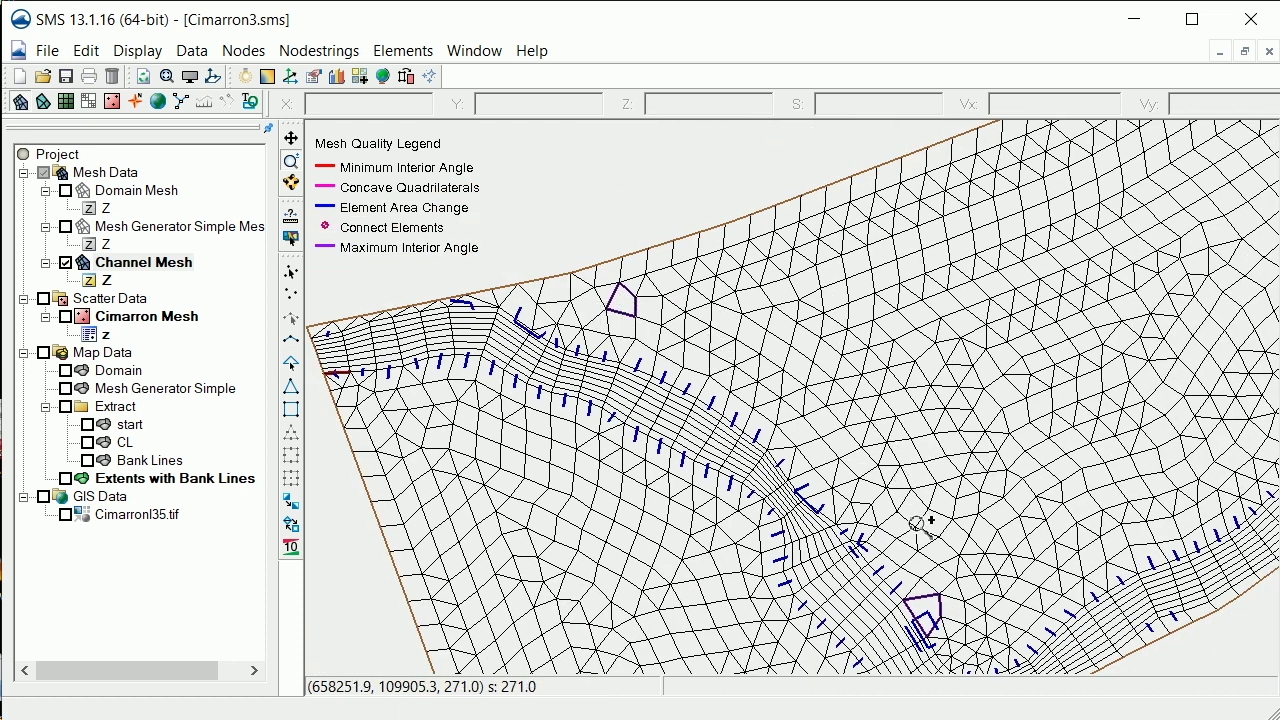
left_click(940, 465)
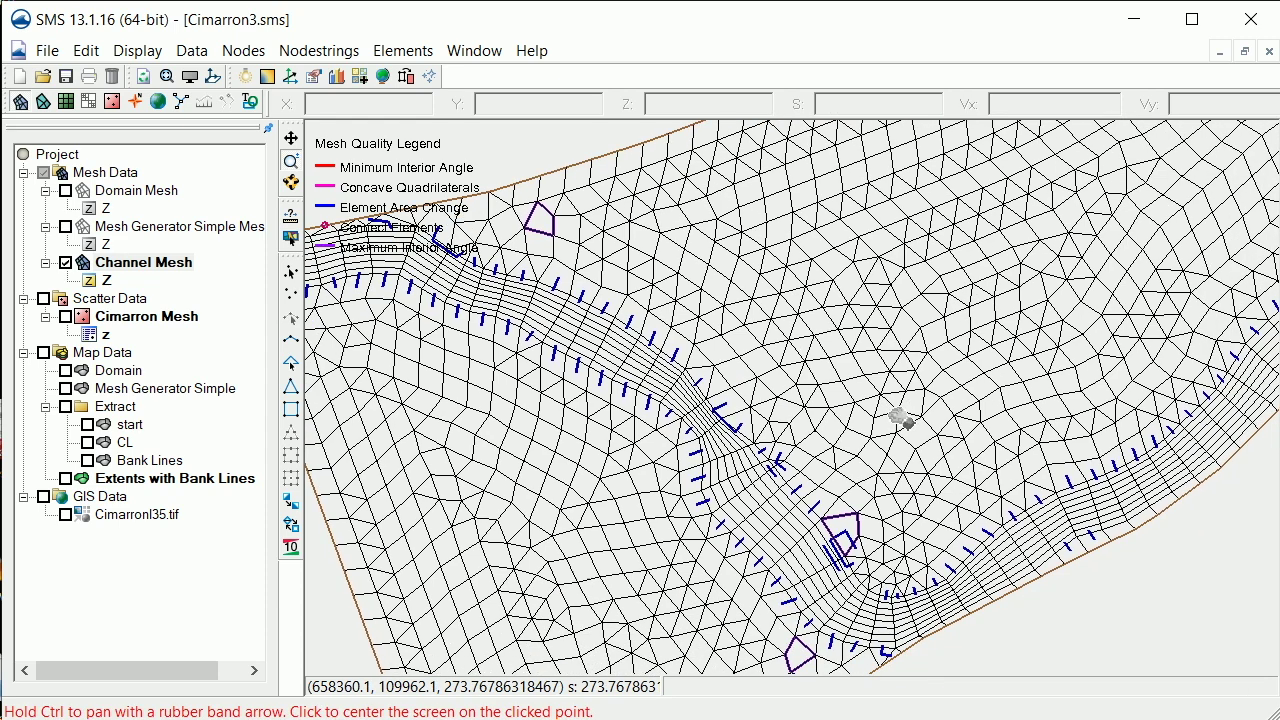
left_click_drag(1125, 448, 888, 548)
left_click_drag(1154, 449, 1131, 523)
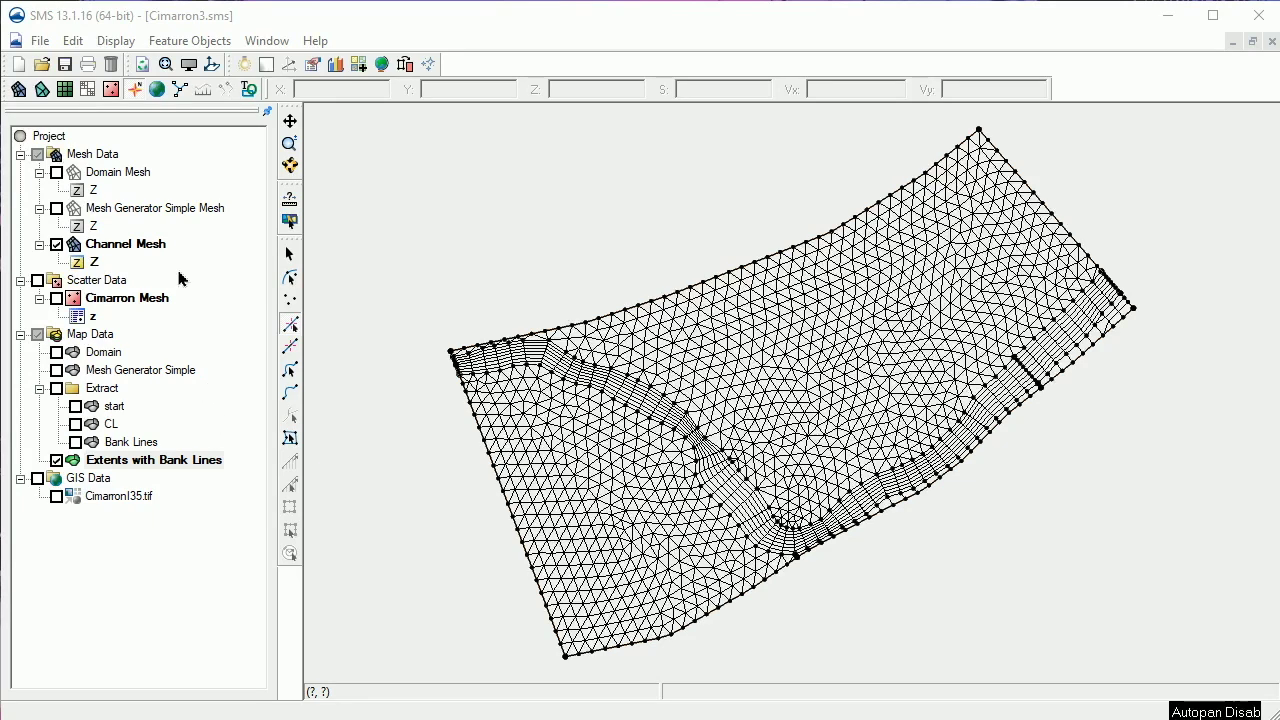
Create an ARR Mesh Quality plot of the Channel Mesh with the Plot Wizard.
left_click(113, 42)
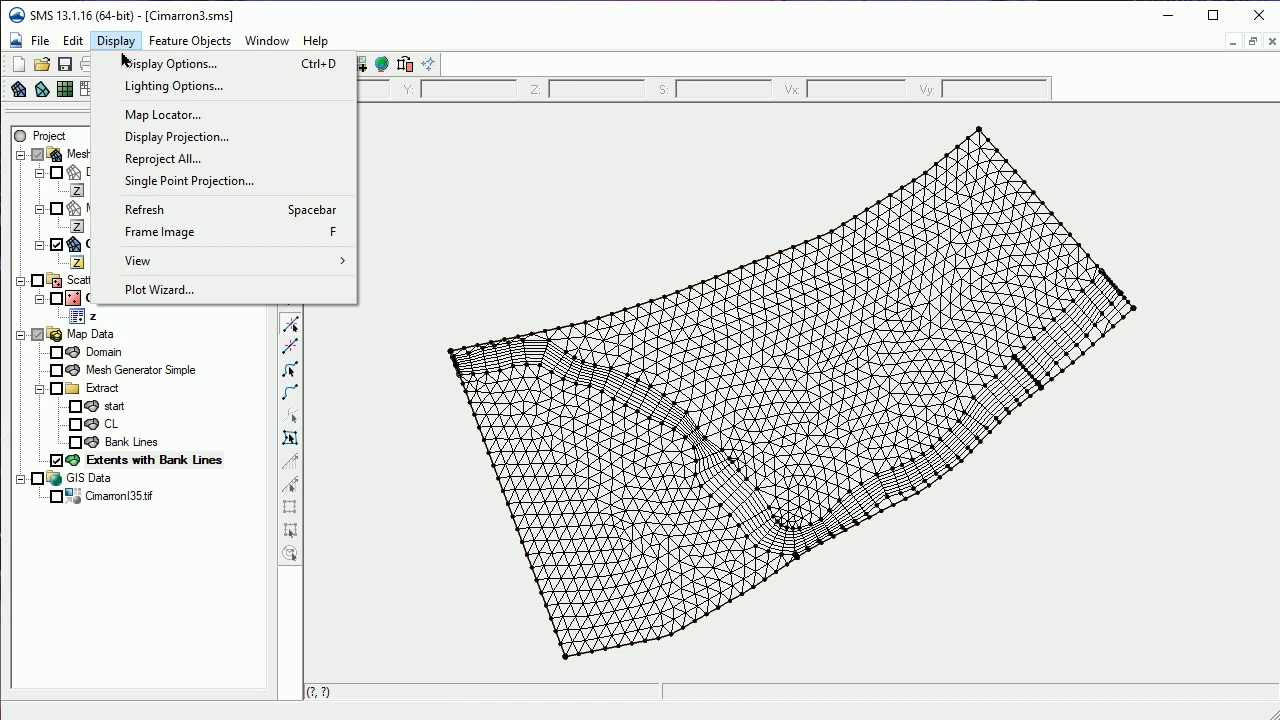
left_click(287, 290)
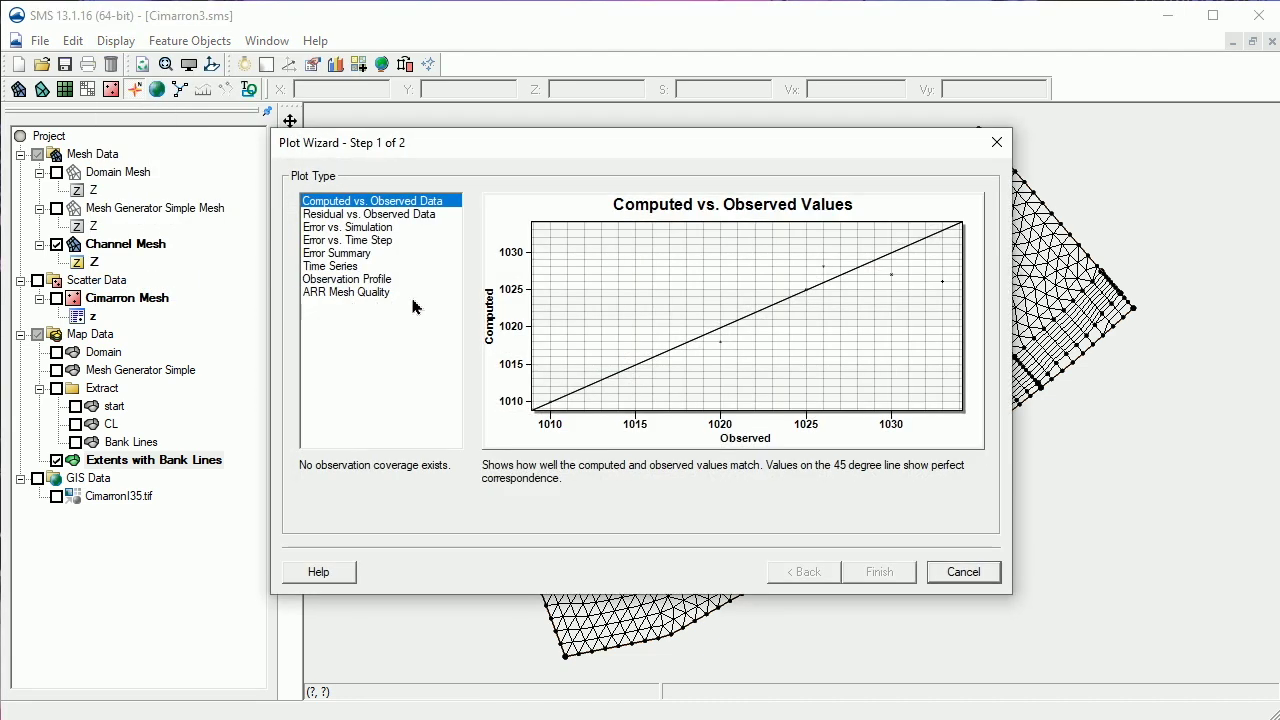
left_click(426, 292)
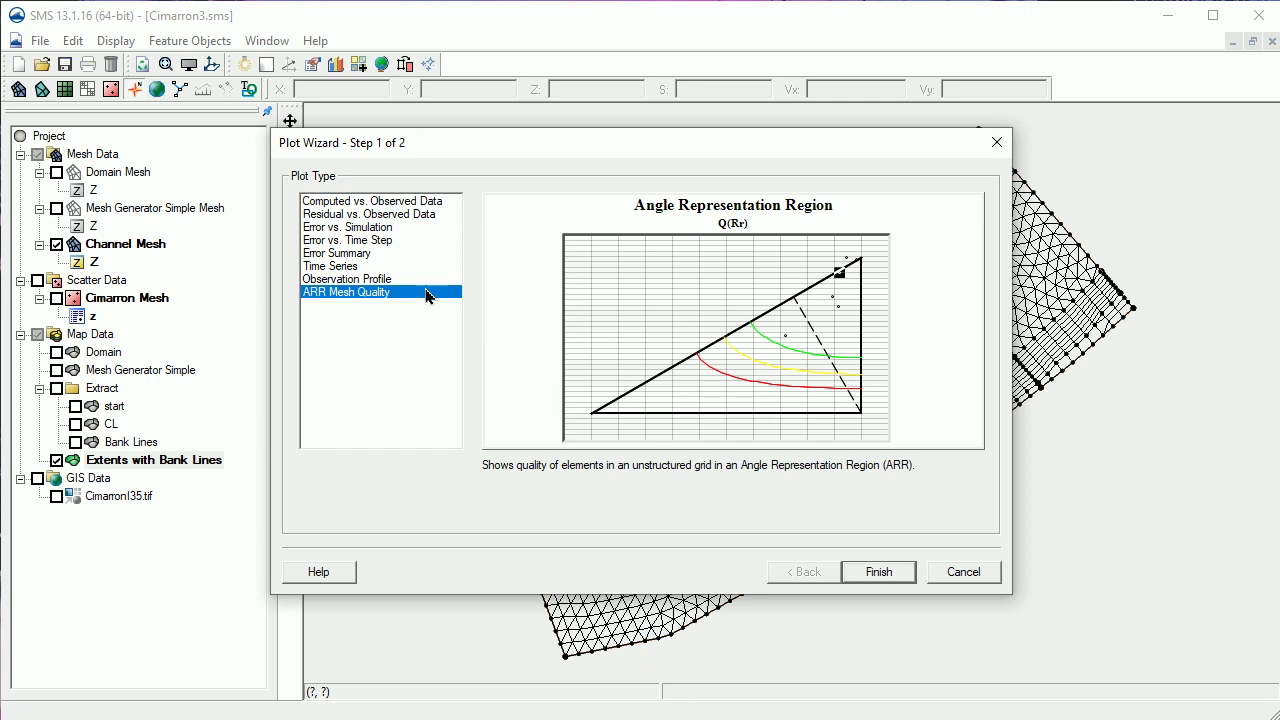
left_click(903, 580)
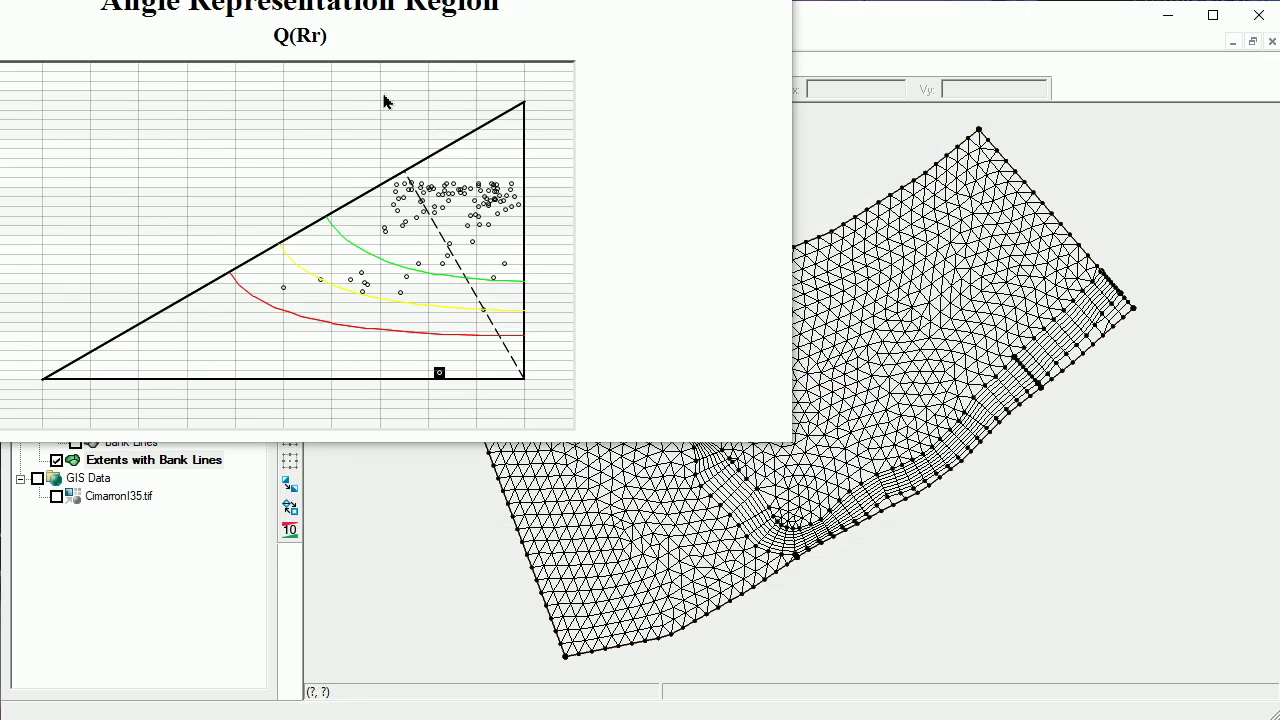
Drag the Angle Representation Region plot window fully onto the screen.
left_click_drag(377, 80, 656, 188)
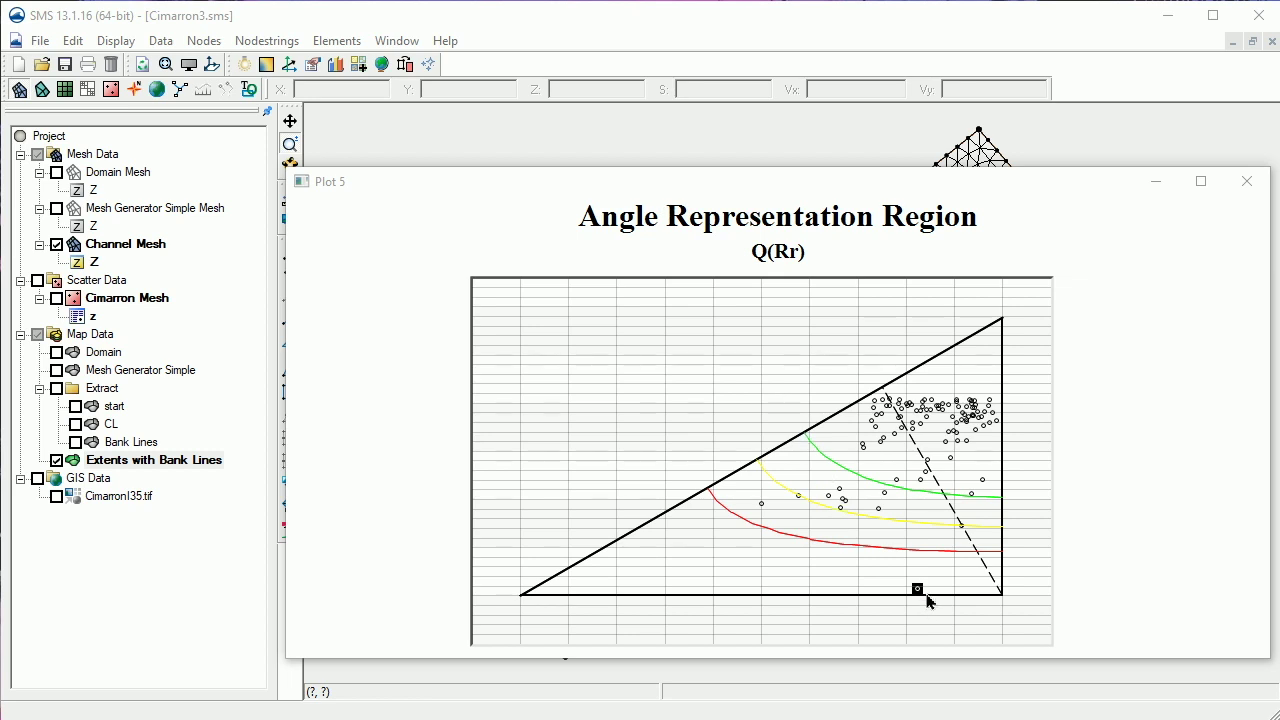
Select the lowest ARR plot point and zoom to its thin sliver element at the mesh edge.
left_click(879, 511)
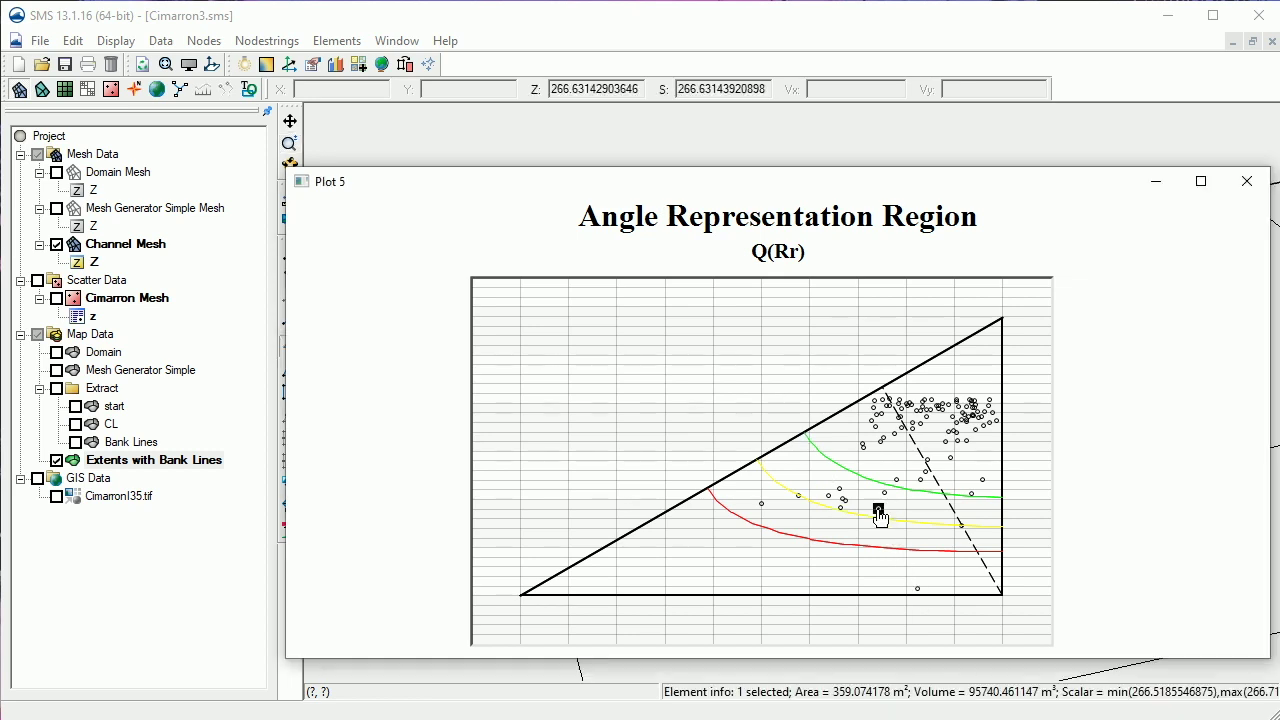
left_click(920, 595)
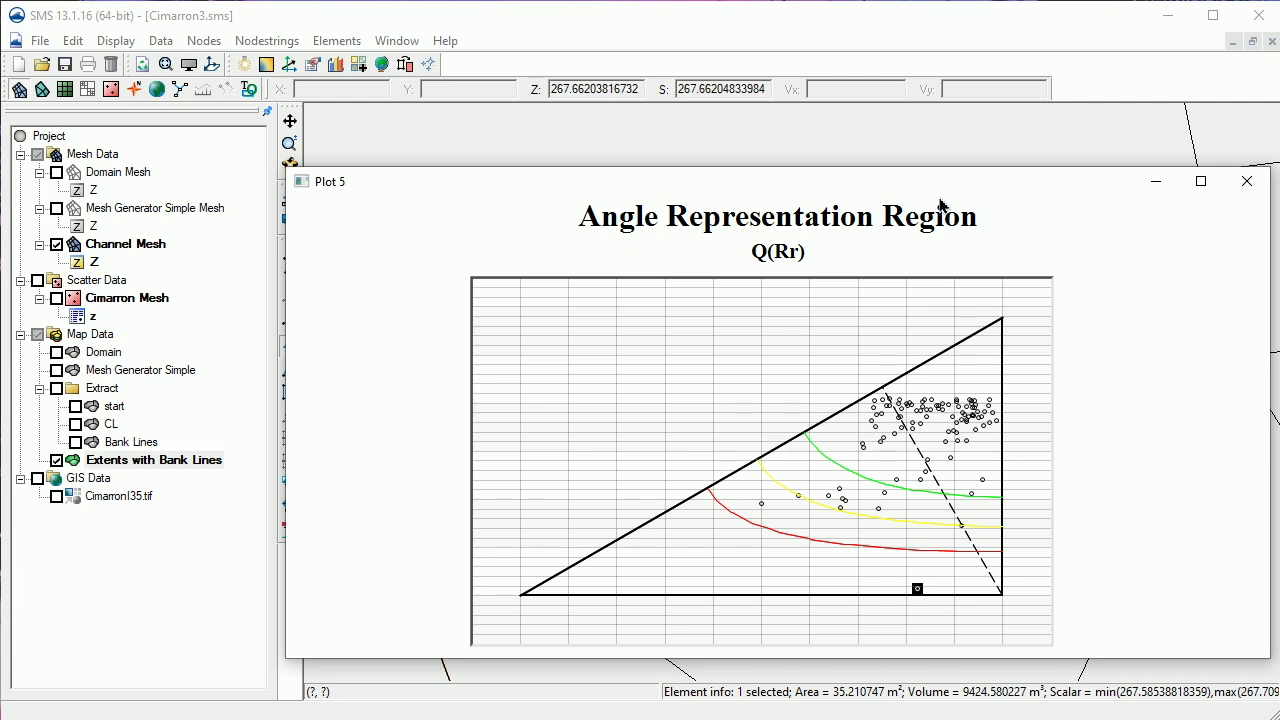
mouse_move(938, 190)
left_mouse_down()
mouse_move(909, 204)
mouse_move(748, 470)
mouse_move(823, 686)
mouse_move(940, 719)
left_mouse_up()
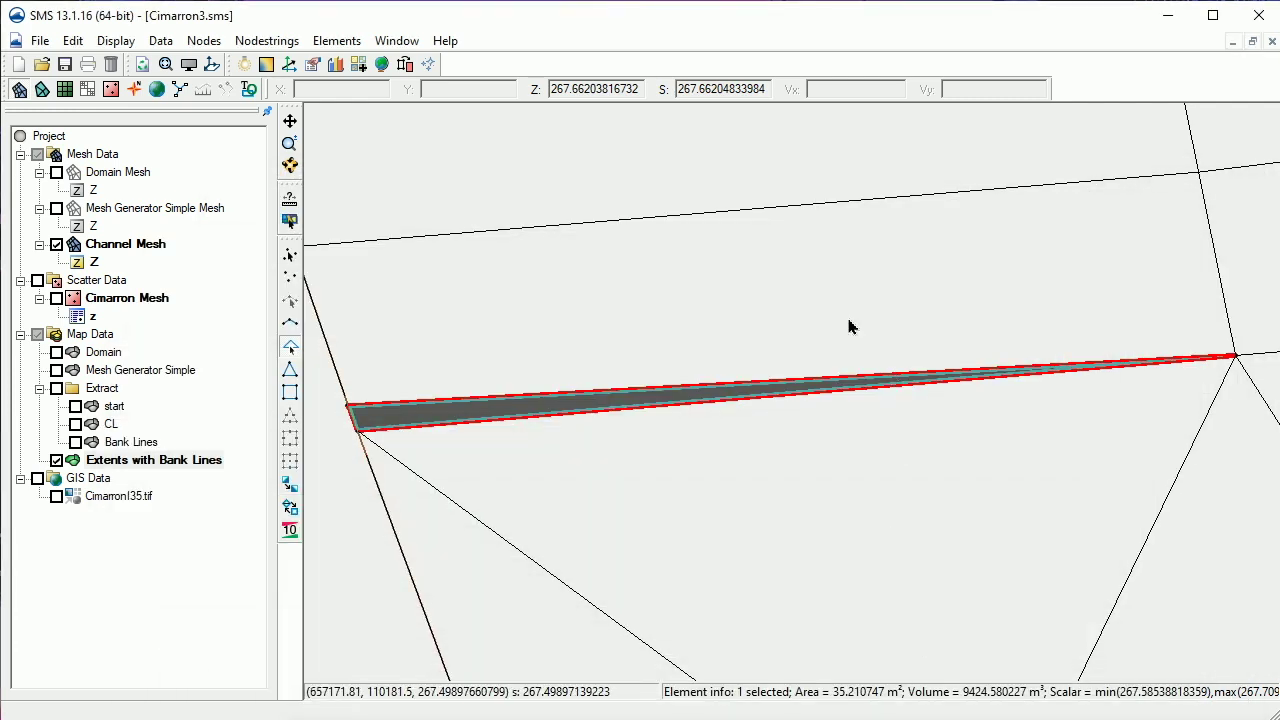
scroll(545, 343, "down", 5)
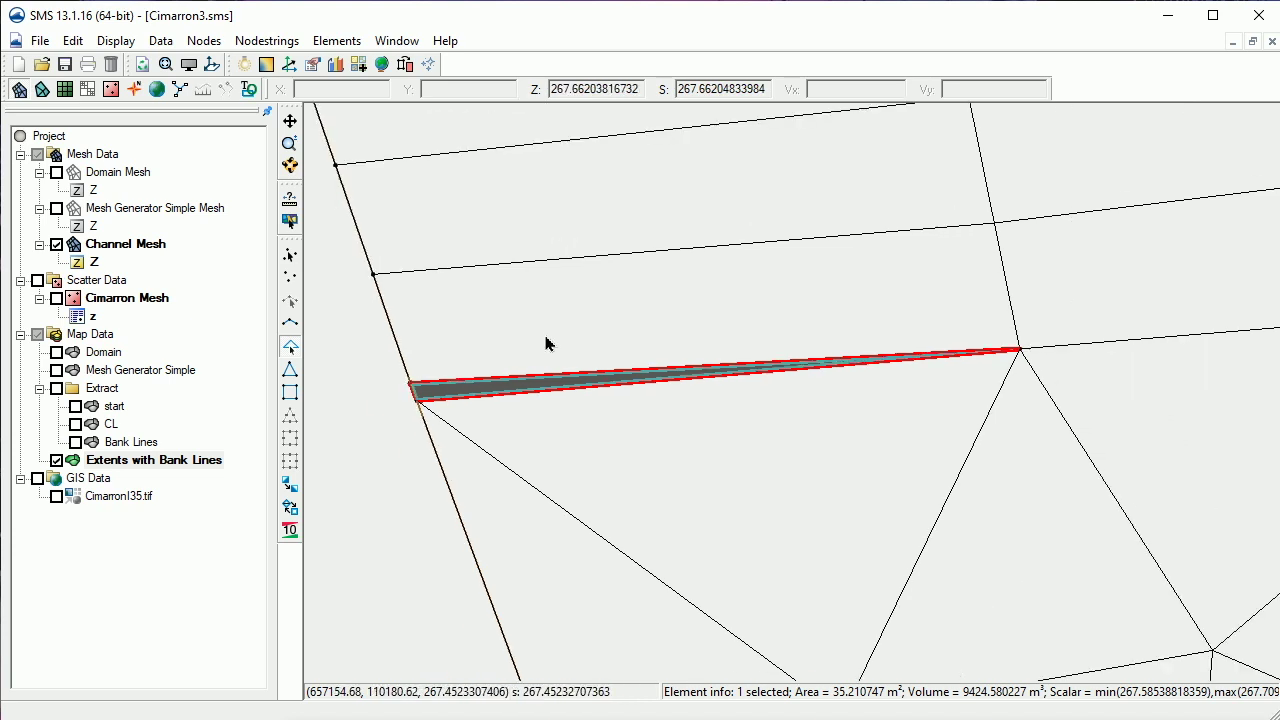
left_click_drag(729, 292, 851, 437)
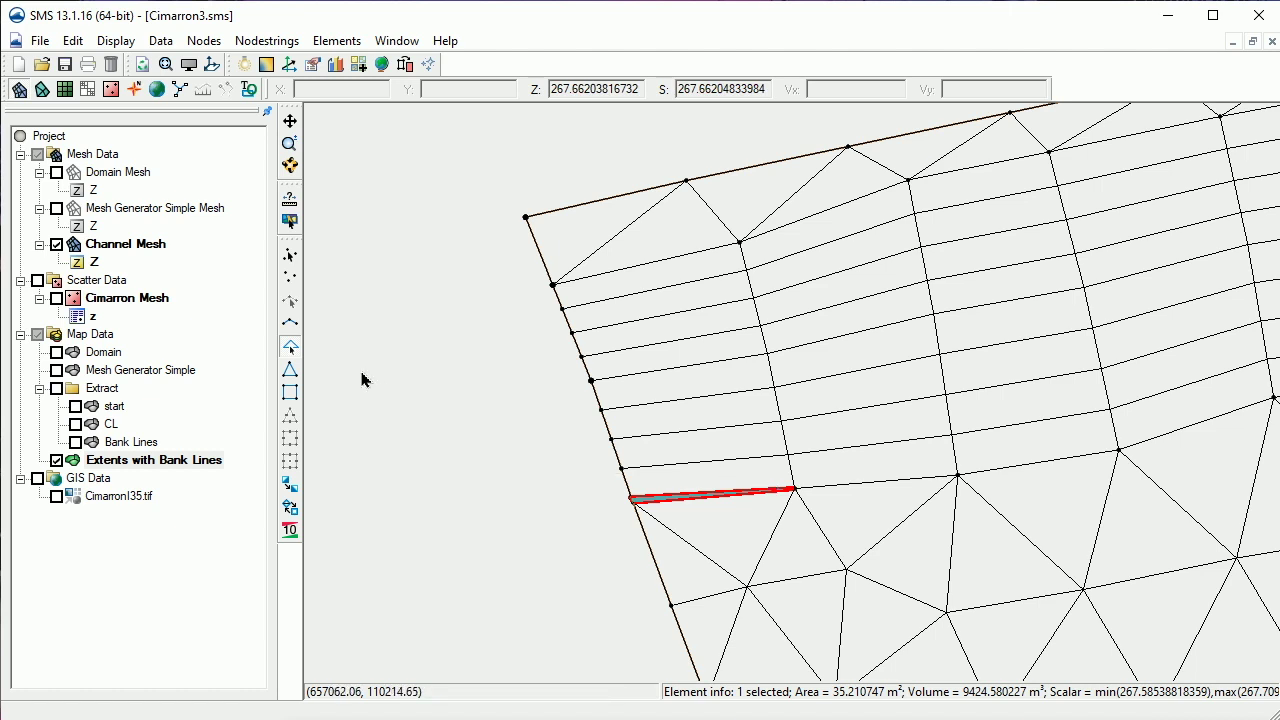
Hide the Channel Mesh and delete the stray boundary vertex from the Extents with Bank Lines coverage.
left_click(56, 245)
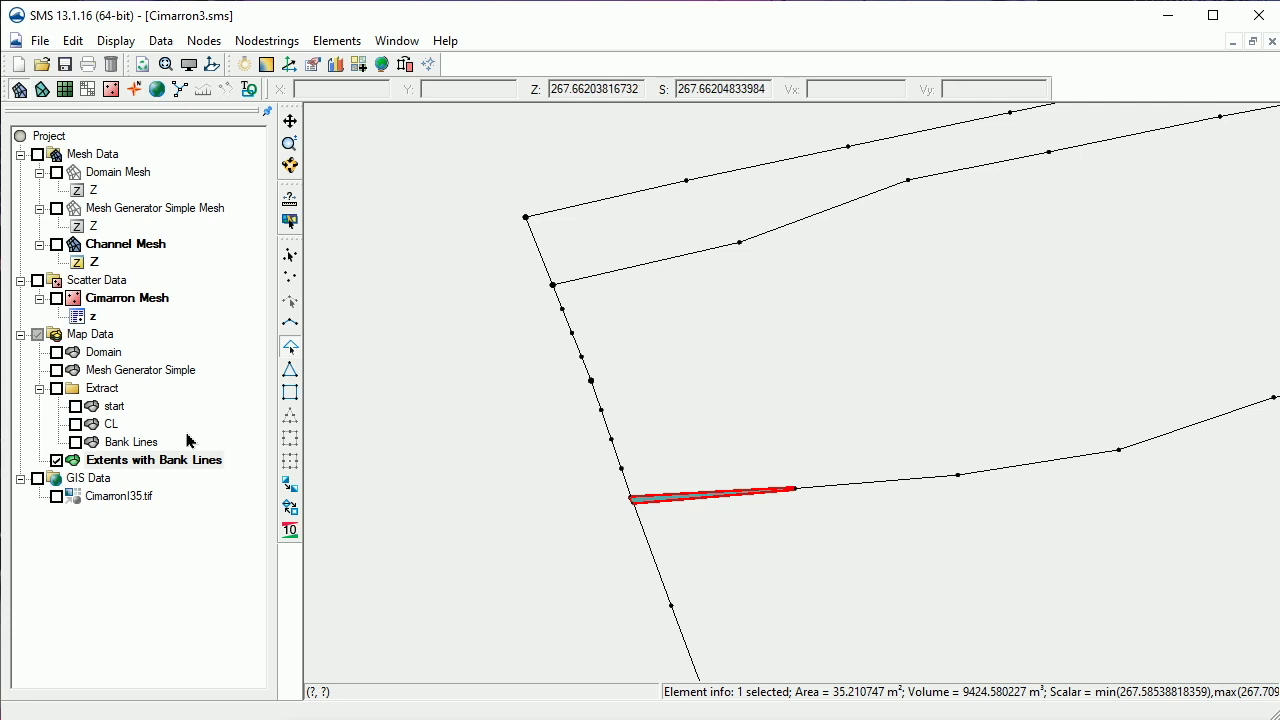
left_click(165, 461)
left_click(167, 466)
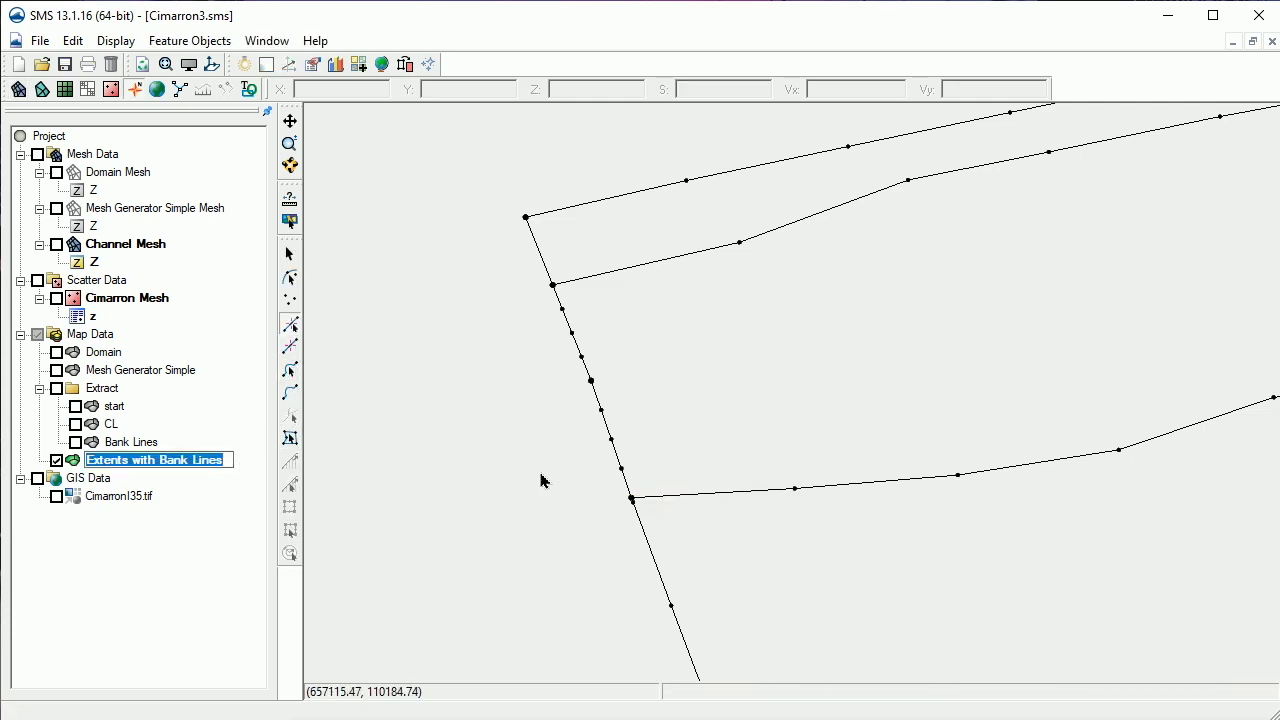
left_click(634, 506)
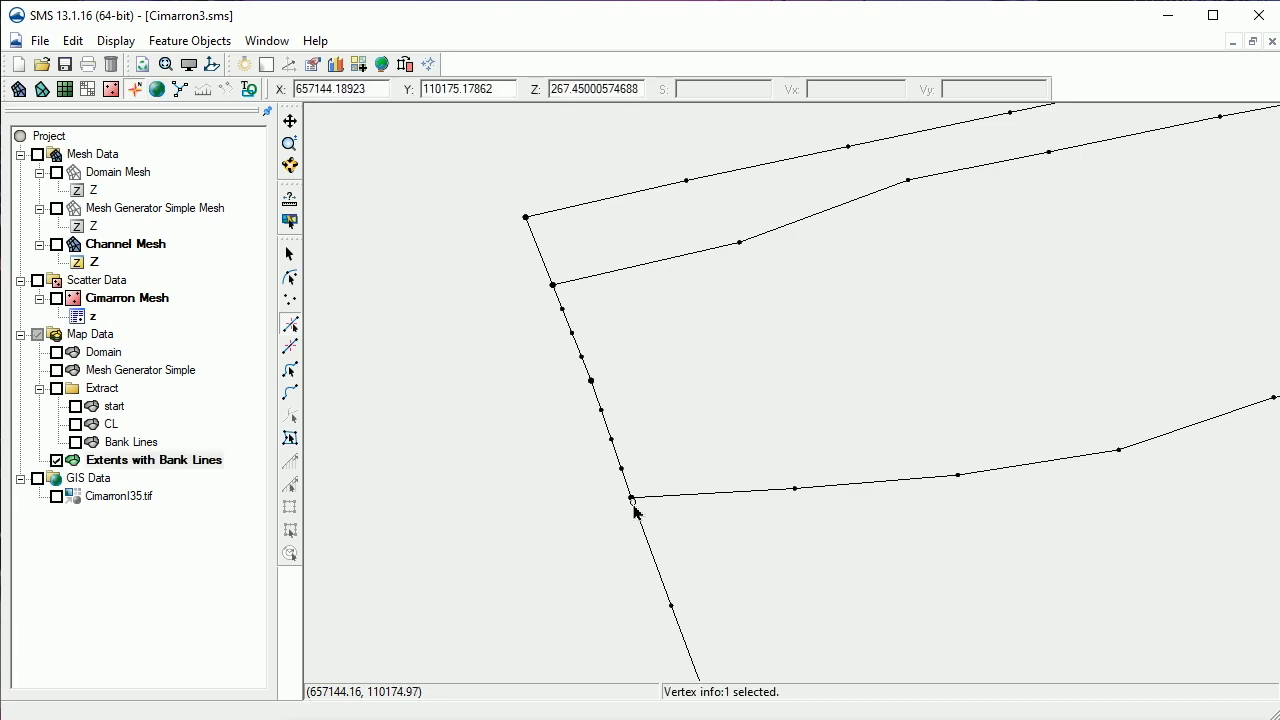
key("Delete")
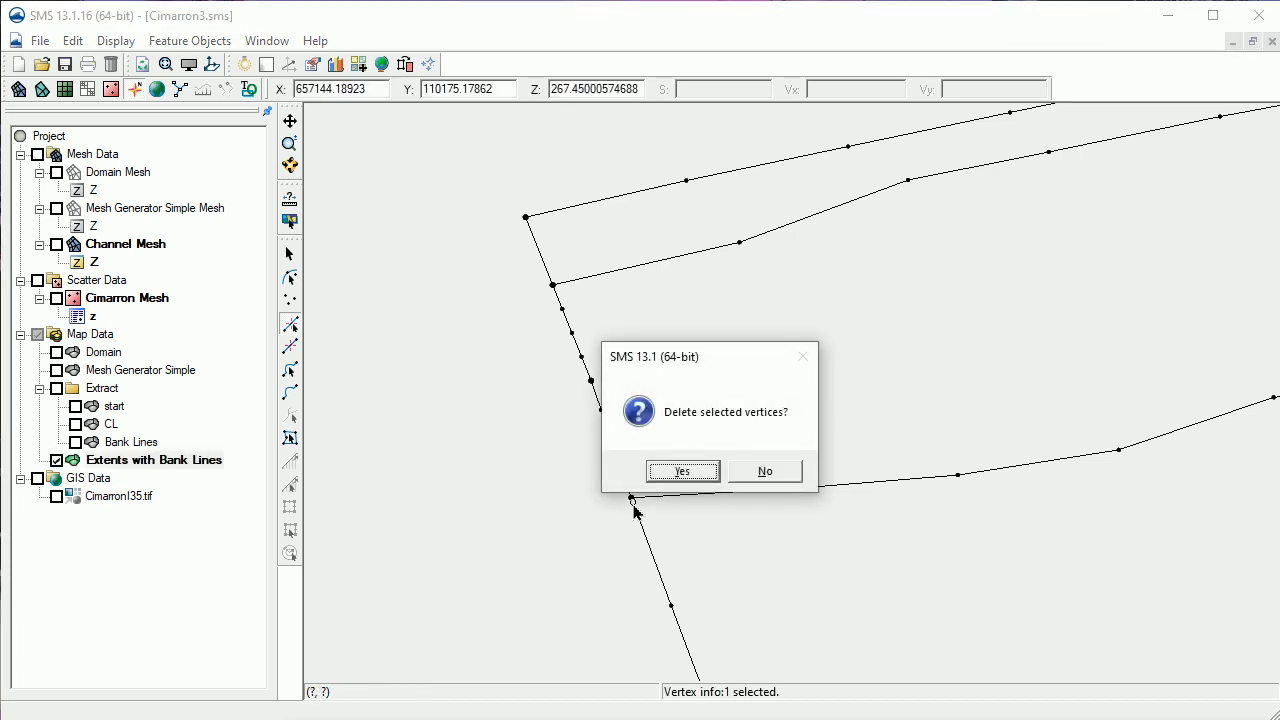
left_click(682, 471)
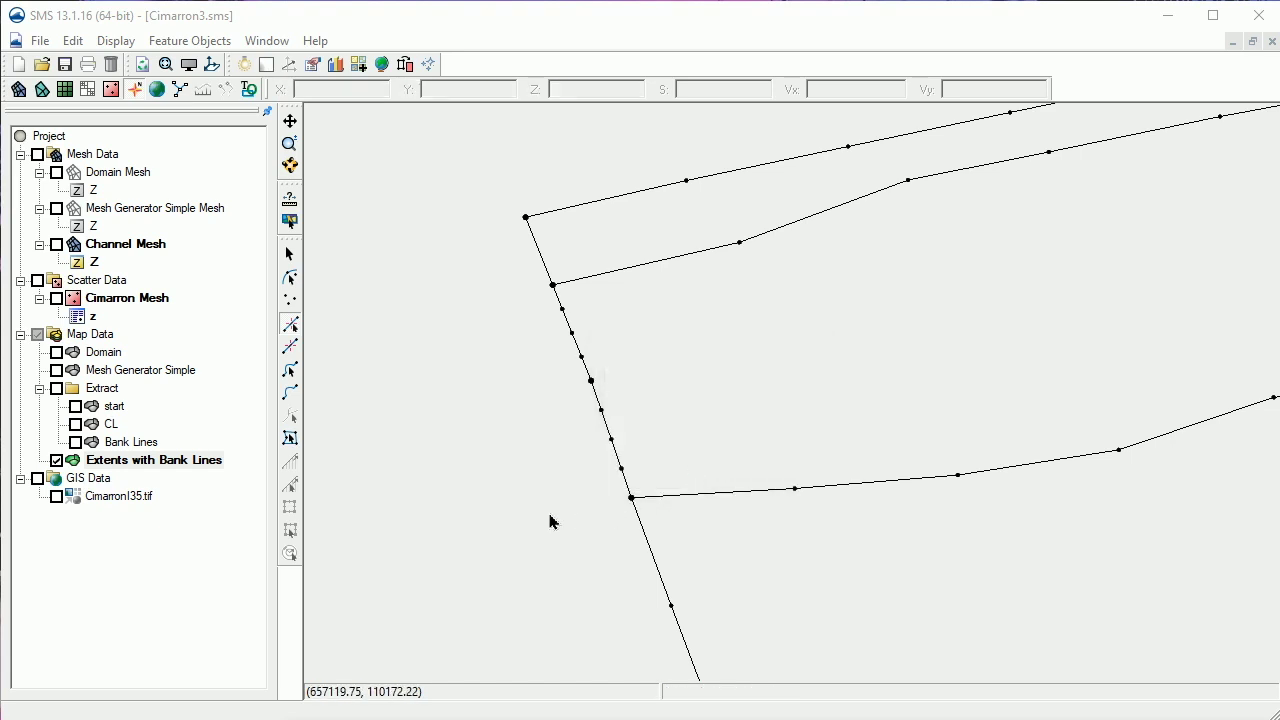
Convert the Extents with Bank Lines coverage into a new 2D mesh named 'Revised'.
right_click(193, 466)
mouse_move(274, 549)
left_click(463, 551)
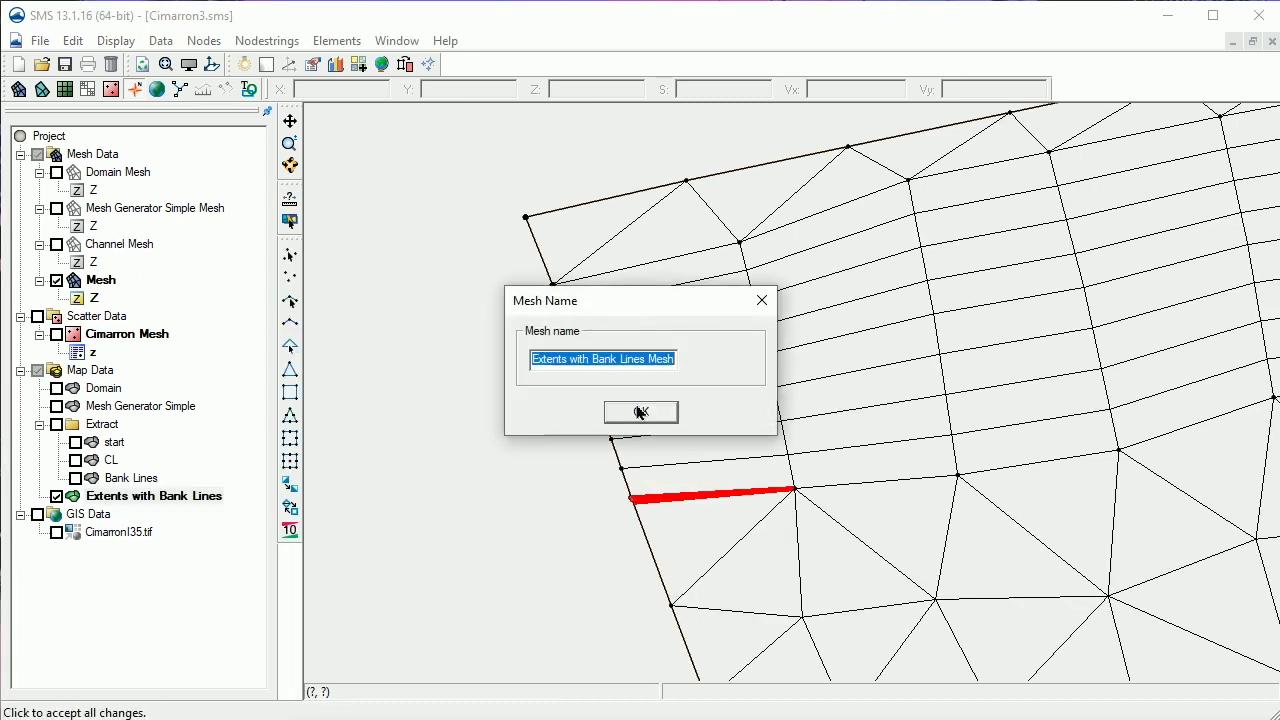
type("Revised")
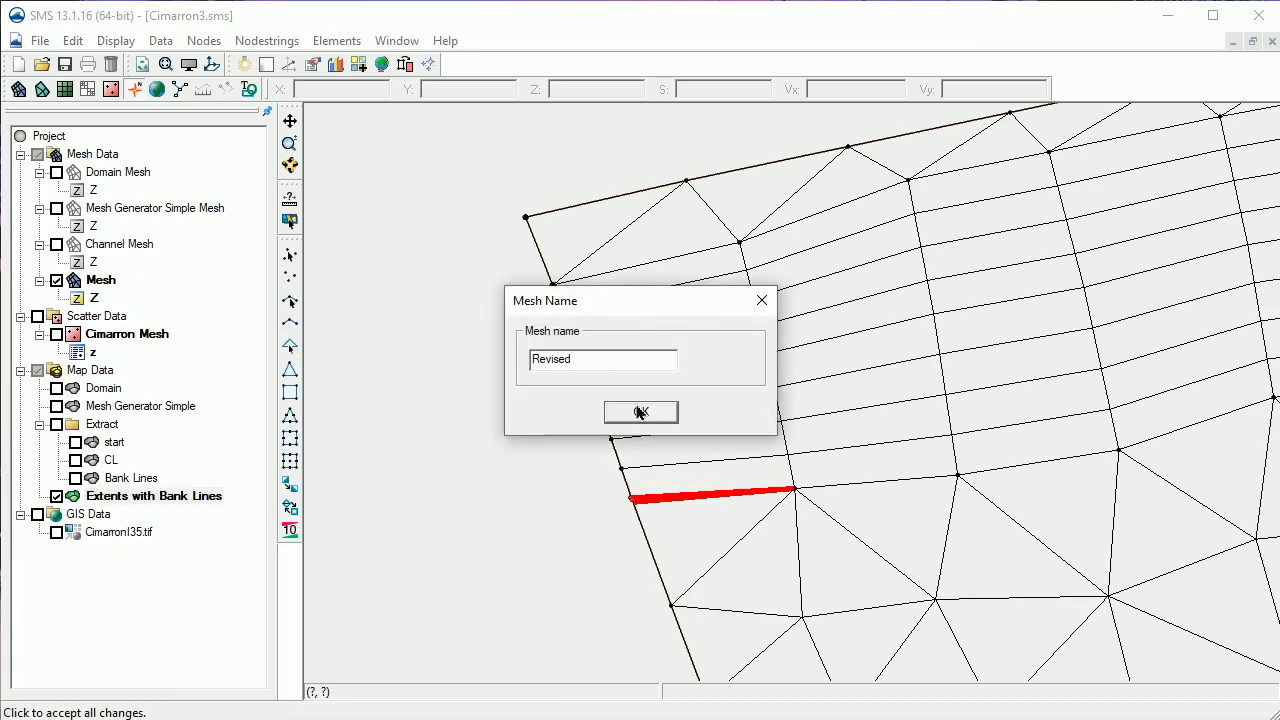
left_click(641, 412)
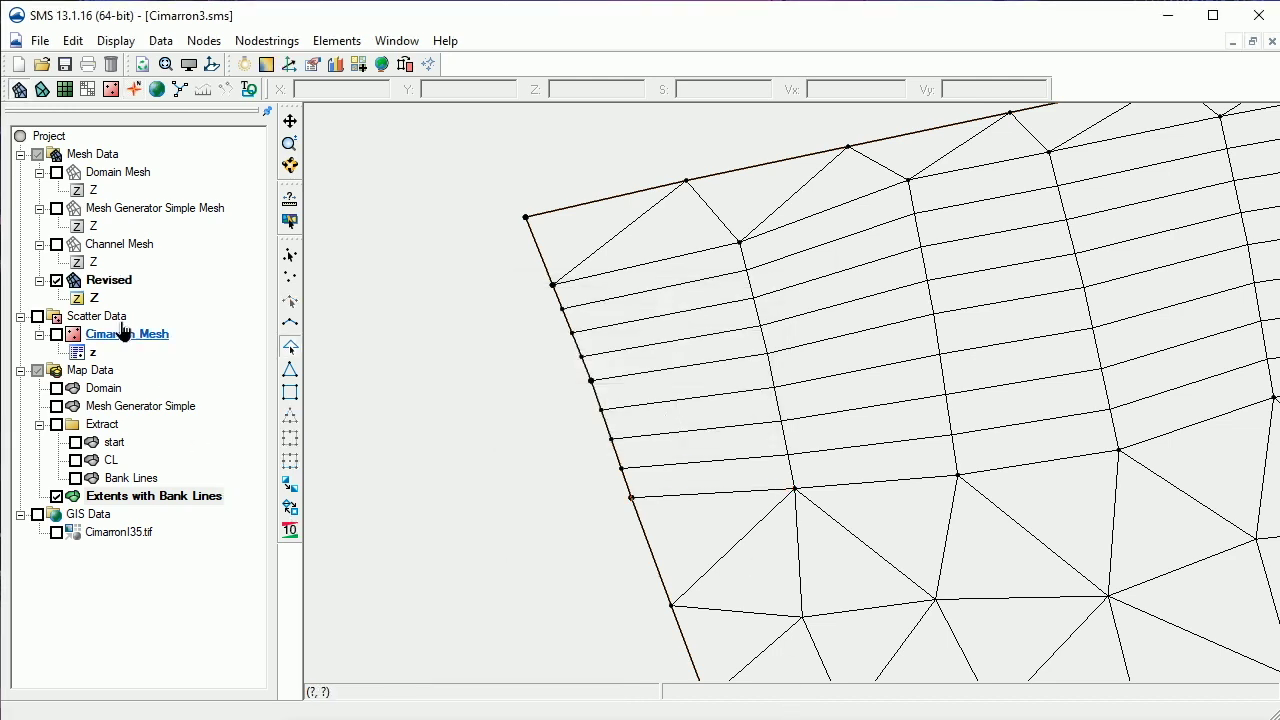
Make the Revised mesh active and bring its refreshed ARR plot into view for review.
left_click(63, 285)
left_click_drag(526, 608, 465, 177)
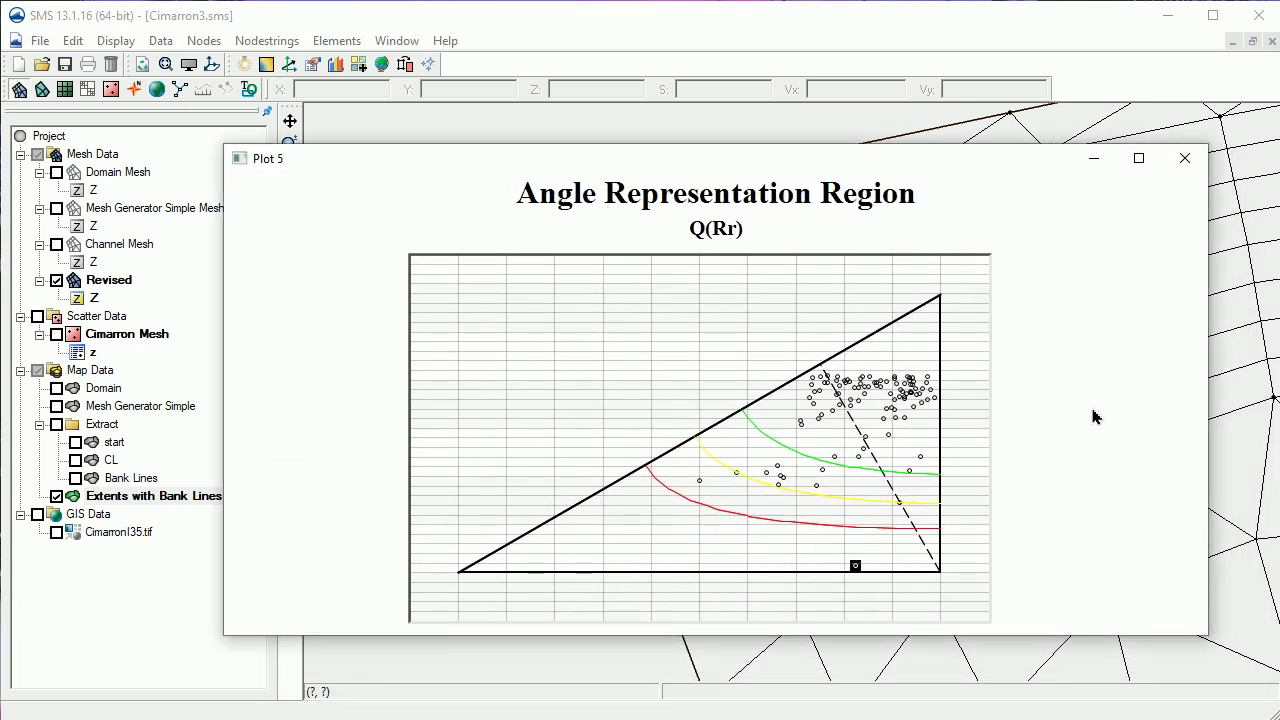
right_click(1066, 474)
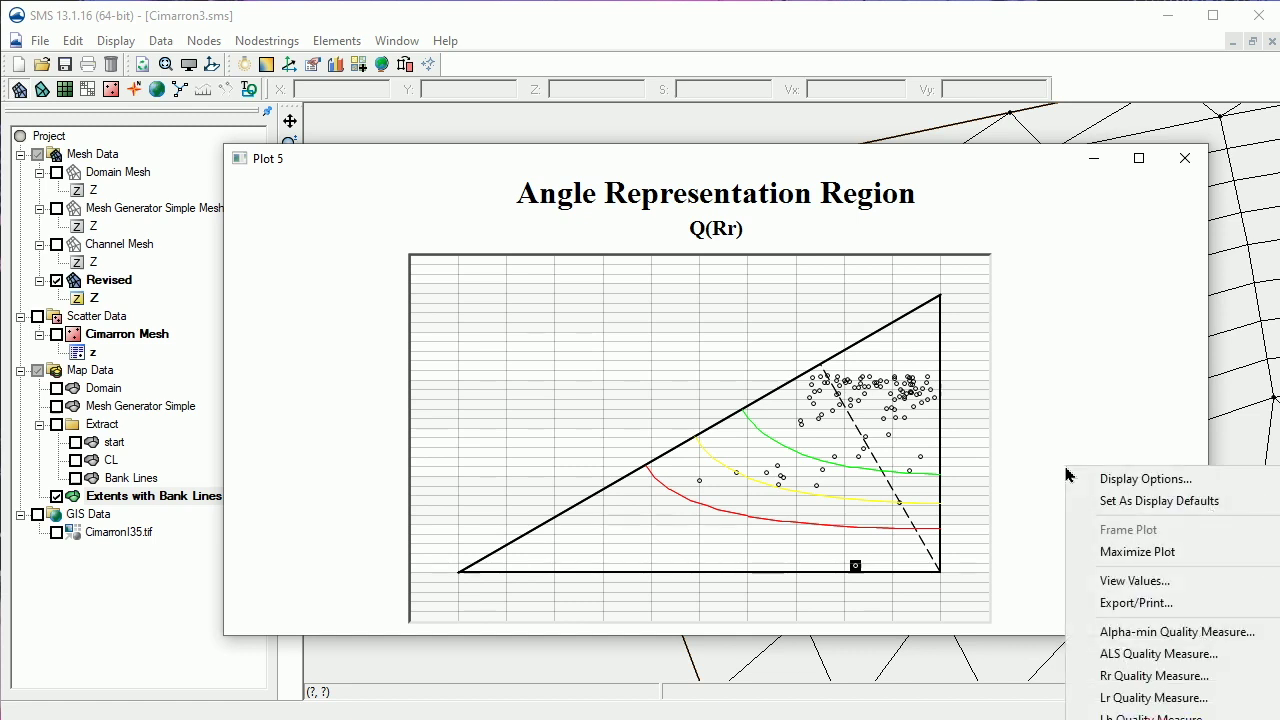
left_click(899, 502)
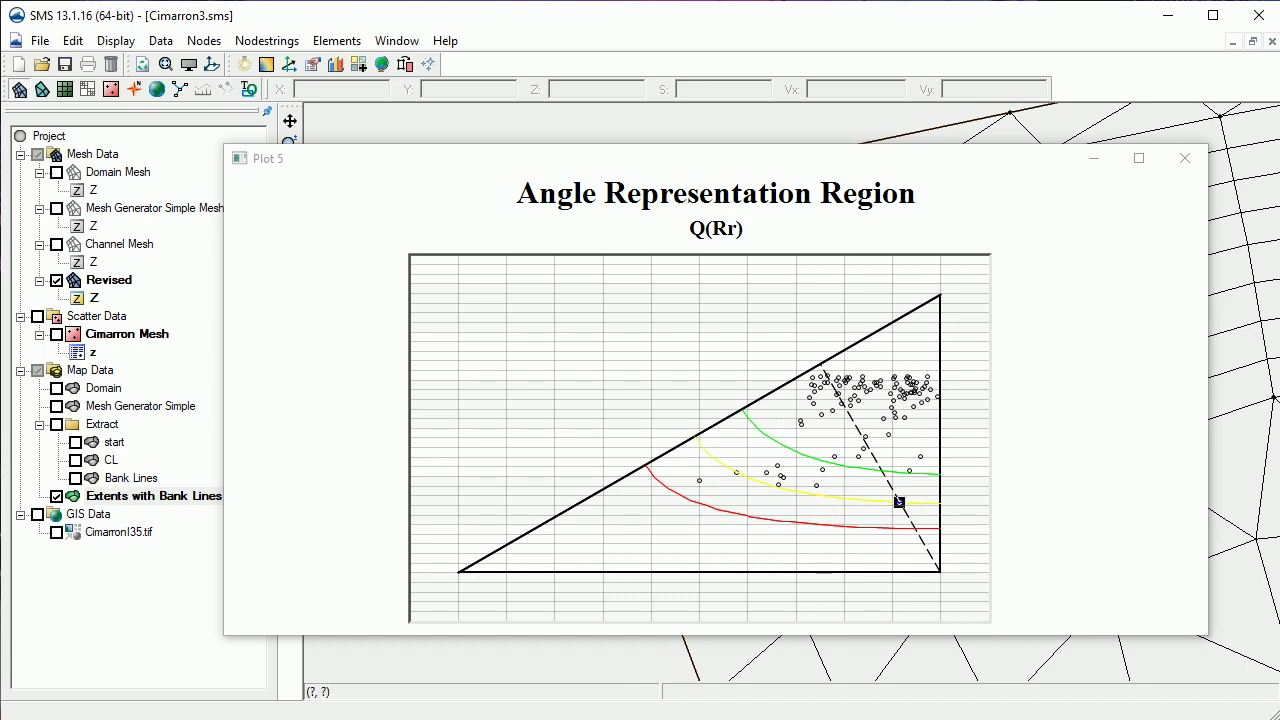
Close the ARR plot, switch to plan view, and hide the Extents with Bank Lines coverage.
left_click(1185, 158)
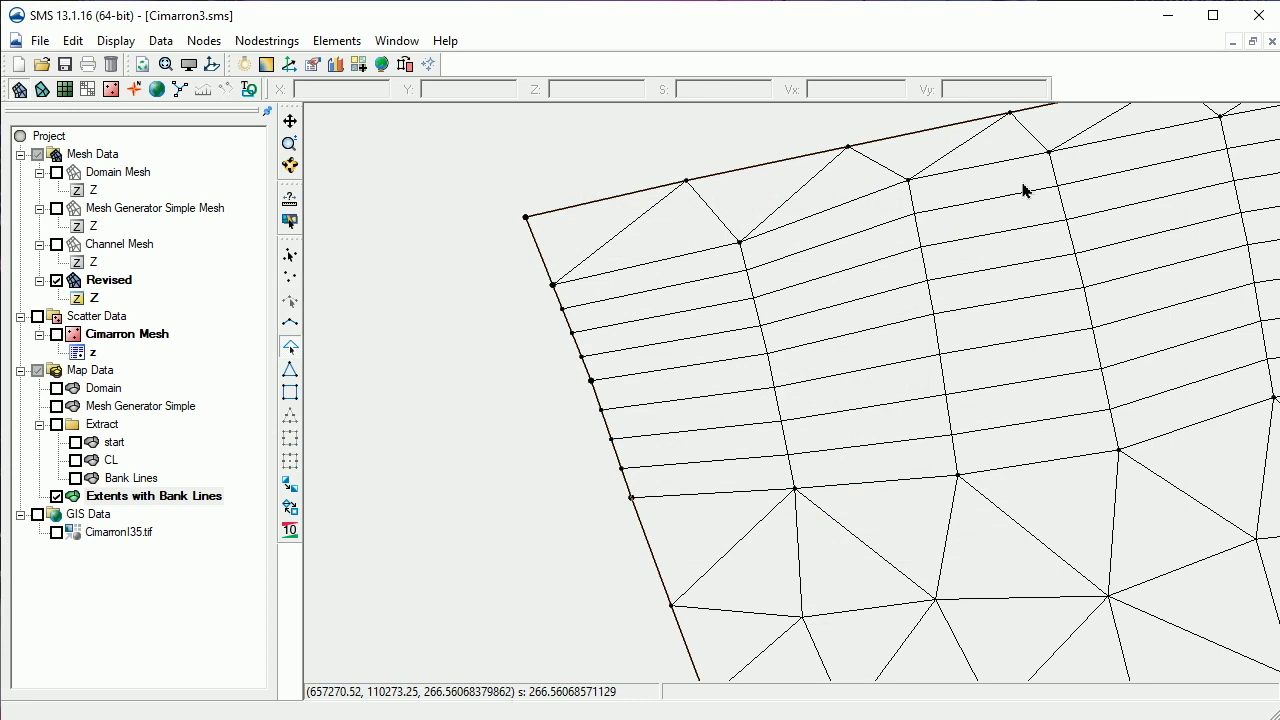
left_click(211, 64)
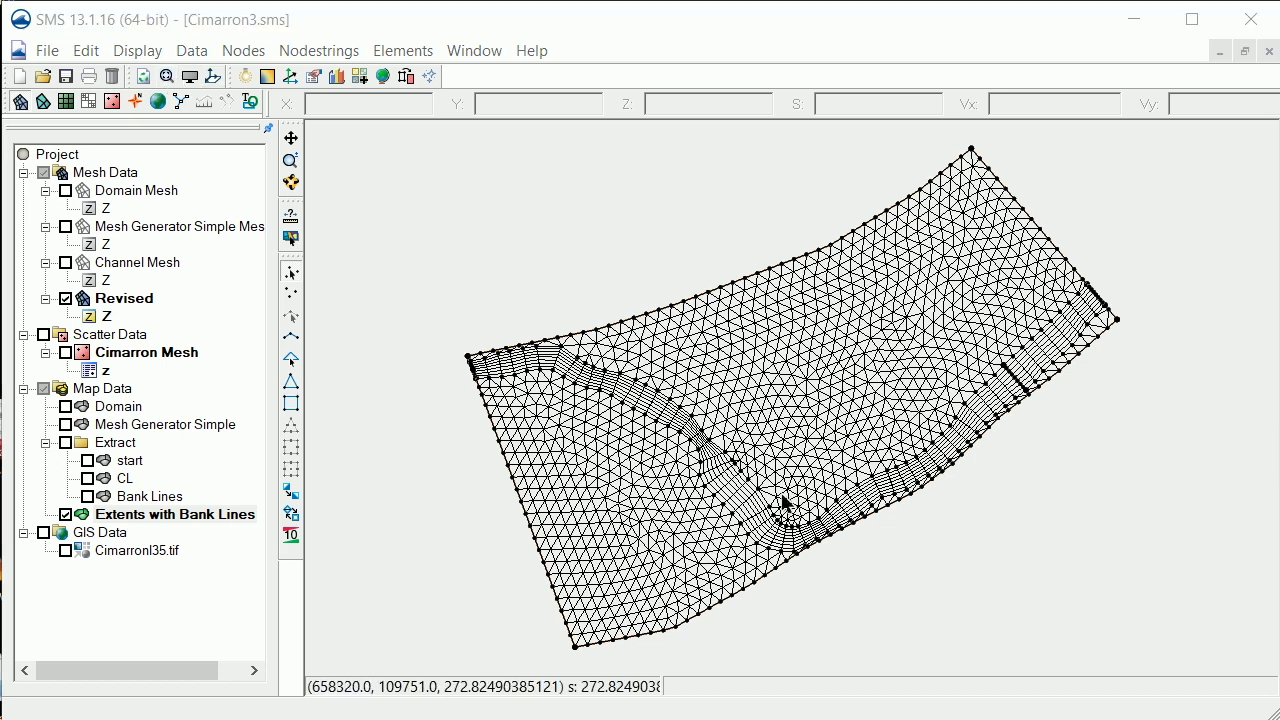
left_click(66, 515)
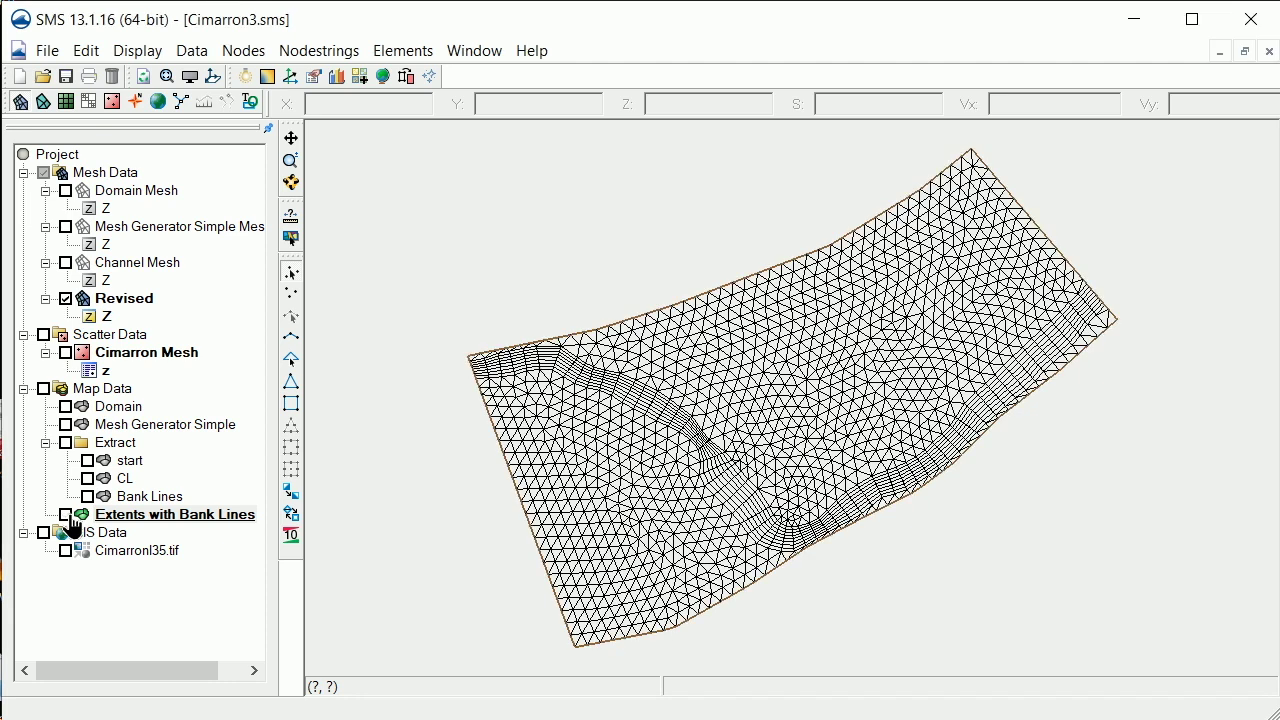
Turn on 2D Mesh contours so the Revised mesh is coloured by elevation.
left_click(194, 75)
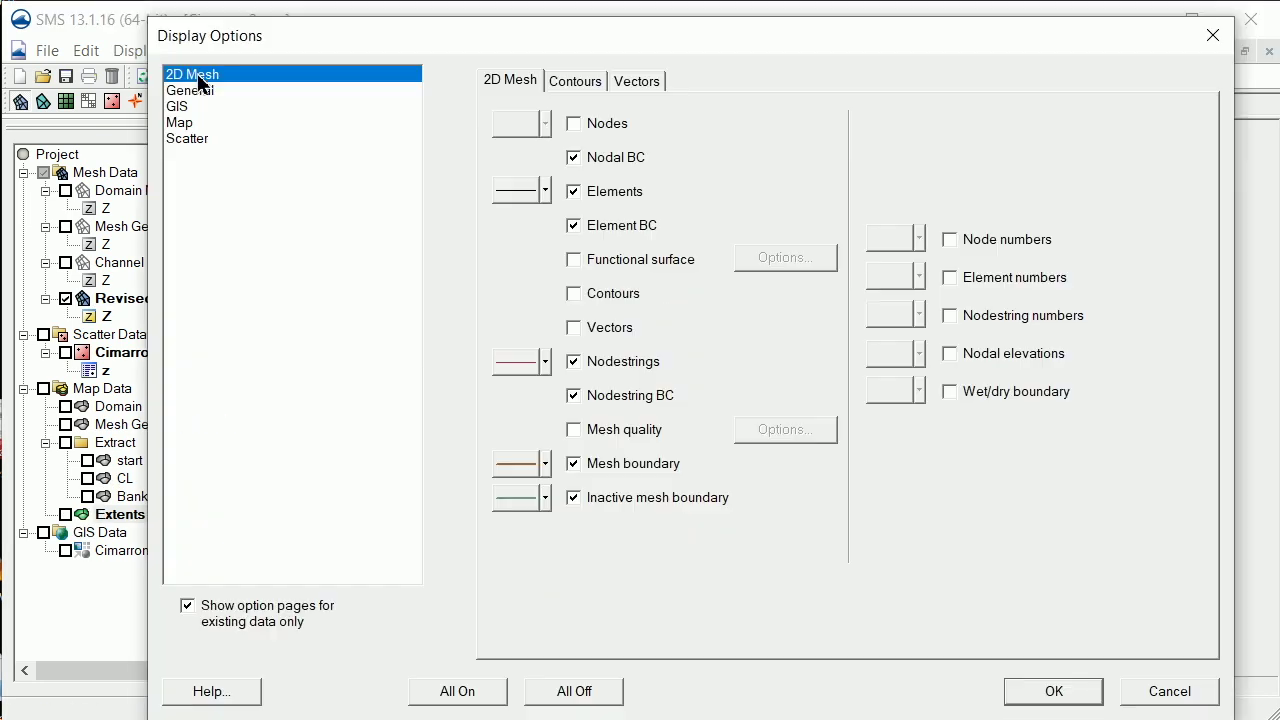
left_click(578, 299)
left_click(1071, 692)
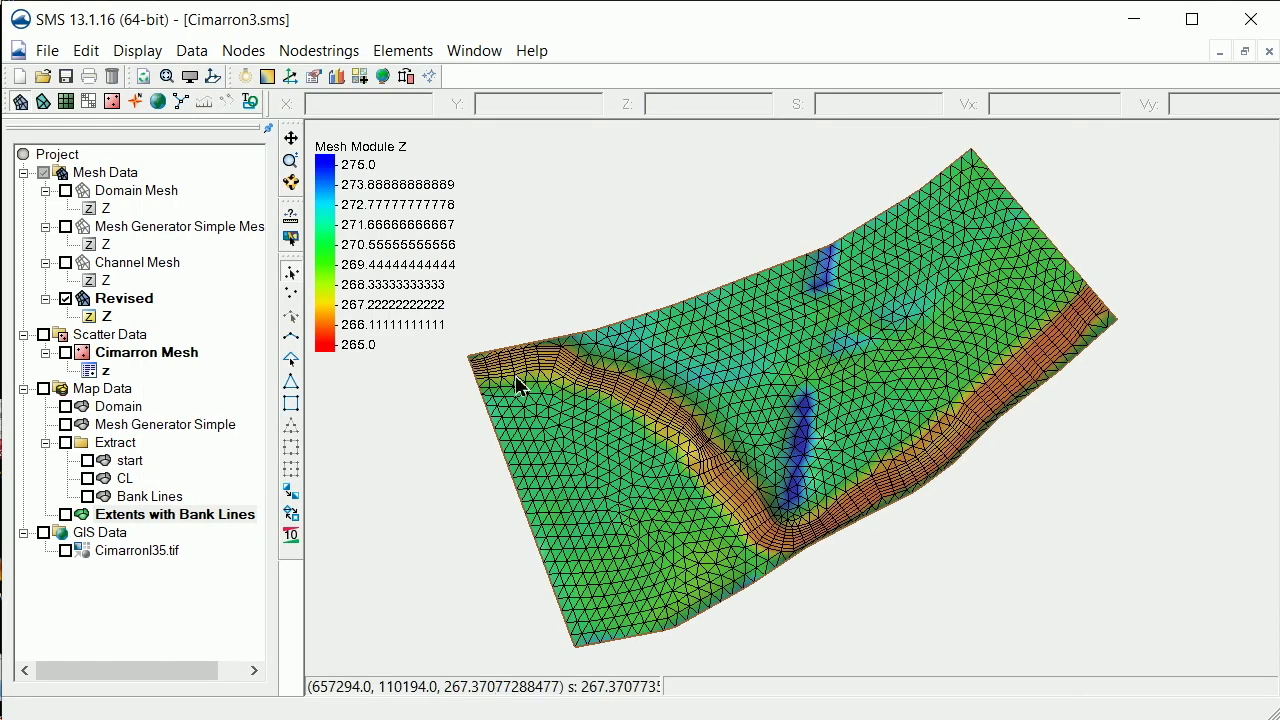
left_click(291, 161)
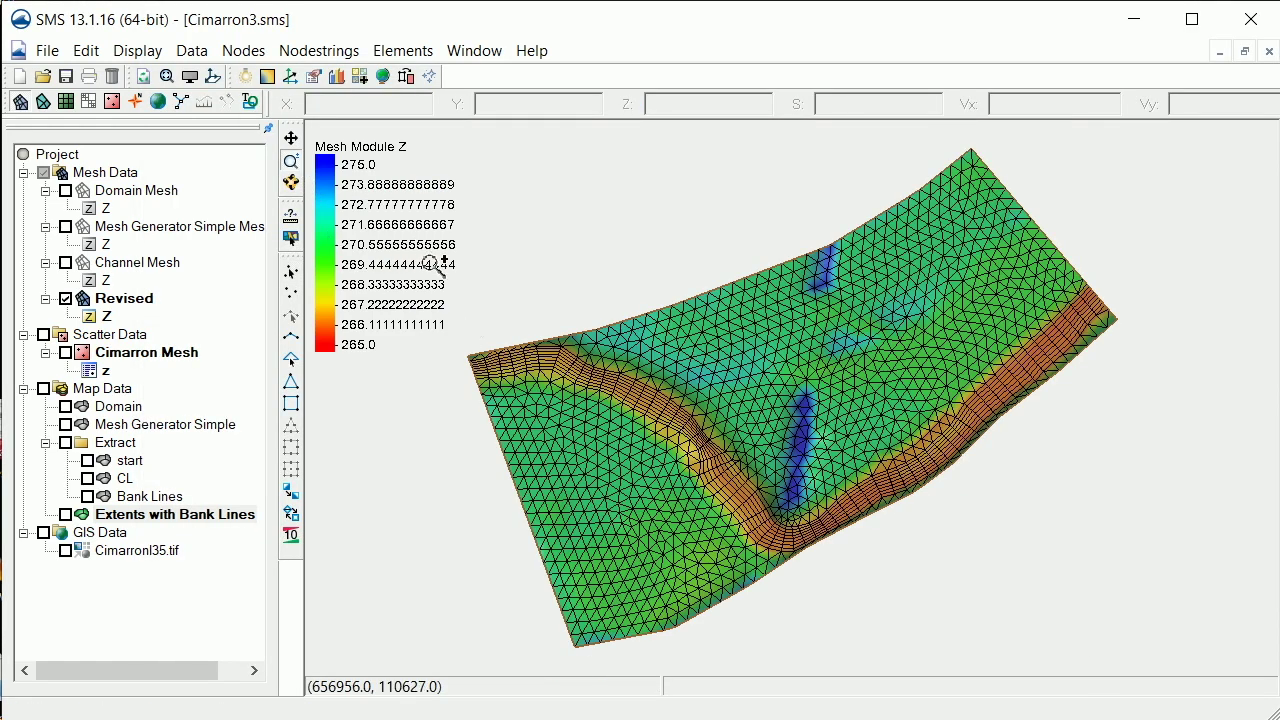
left_click_drag(441, 284, 733, 521)
left_click(823, 409)
left_click(737, 420)
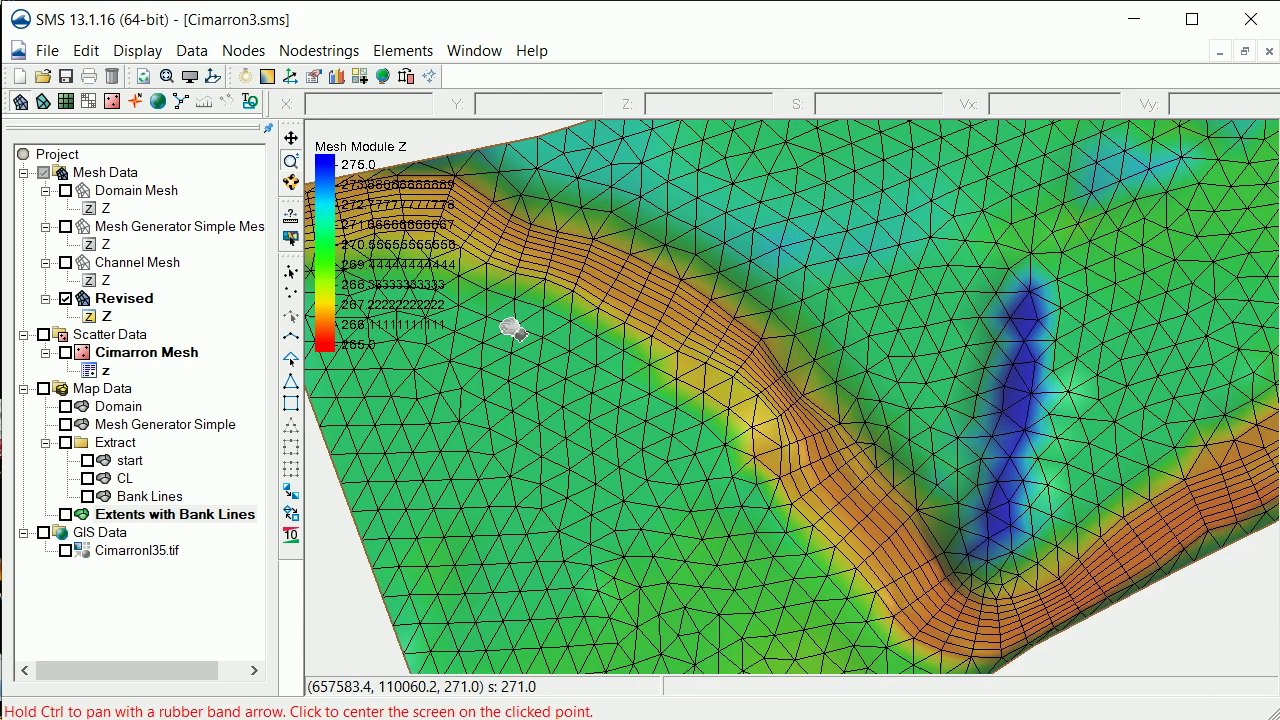
left_click_drag(951, 371, 557, 431)
left_click_drag(1137, 297, 1000, 480)
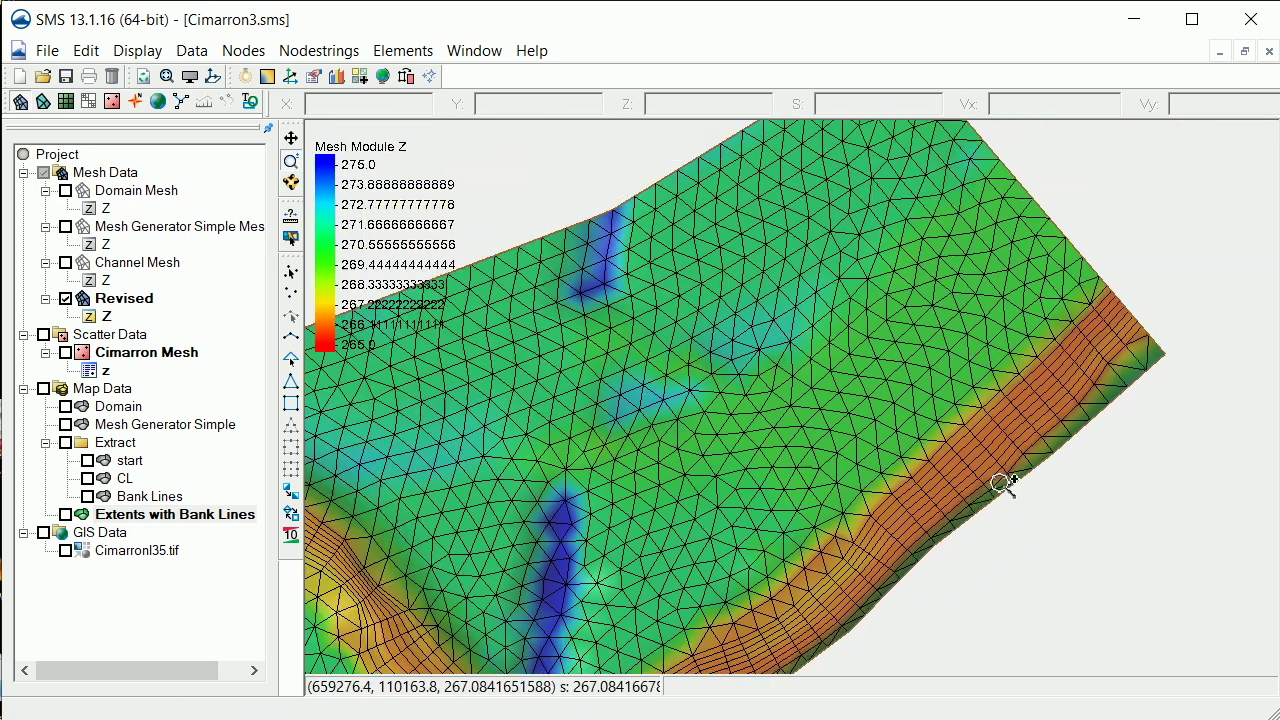
left_click(166, 77)
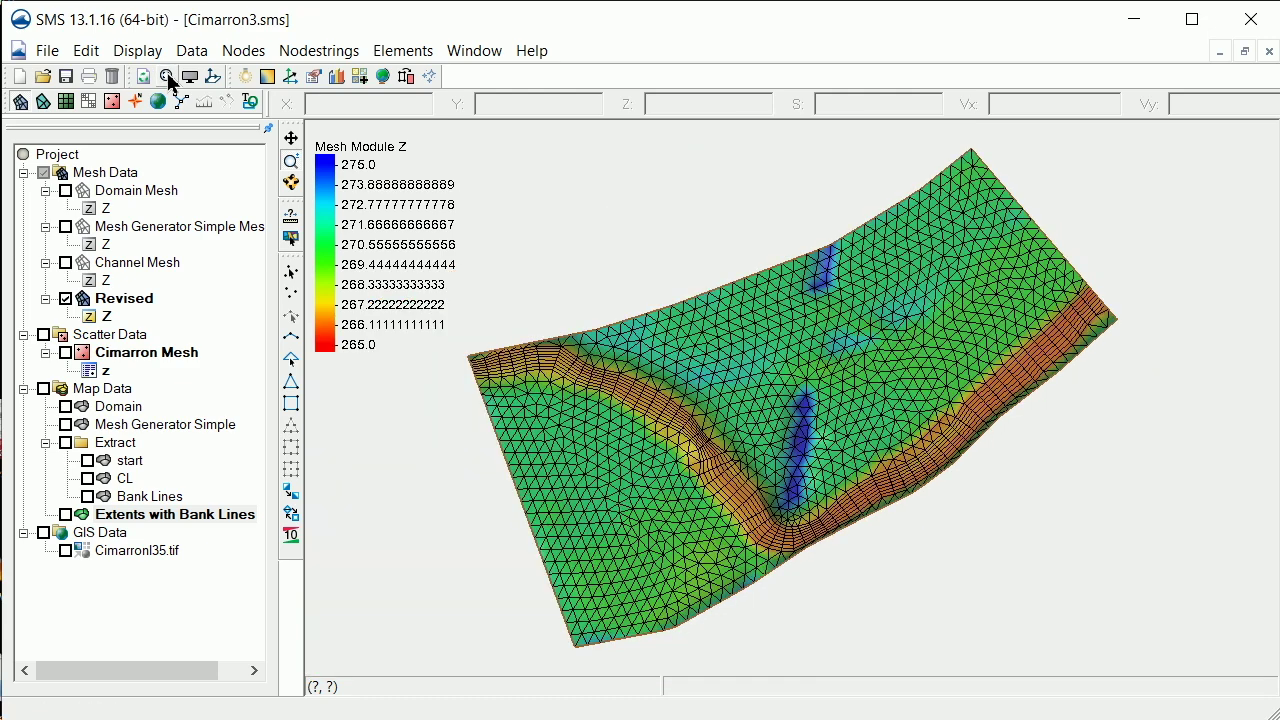
left_click(291, 183)
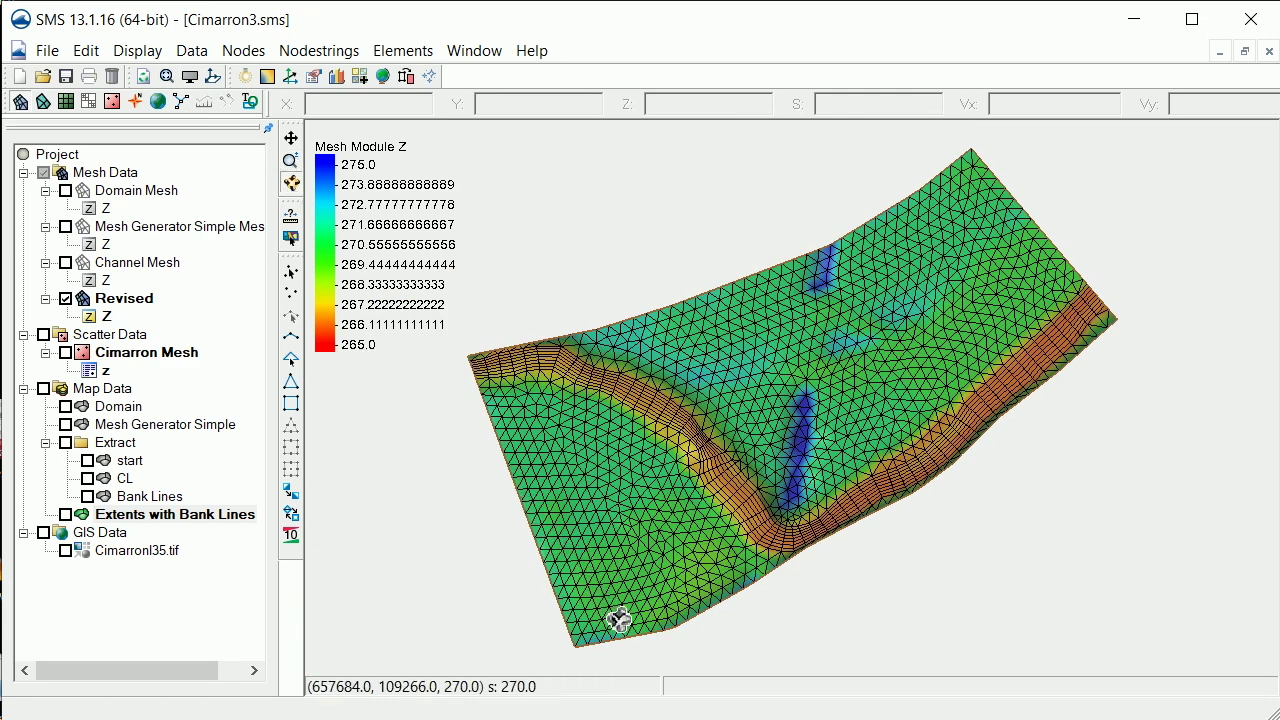
left_click_drag(631, 629, 657, 416)
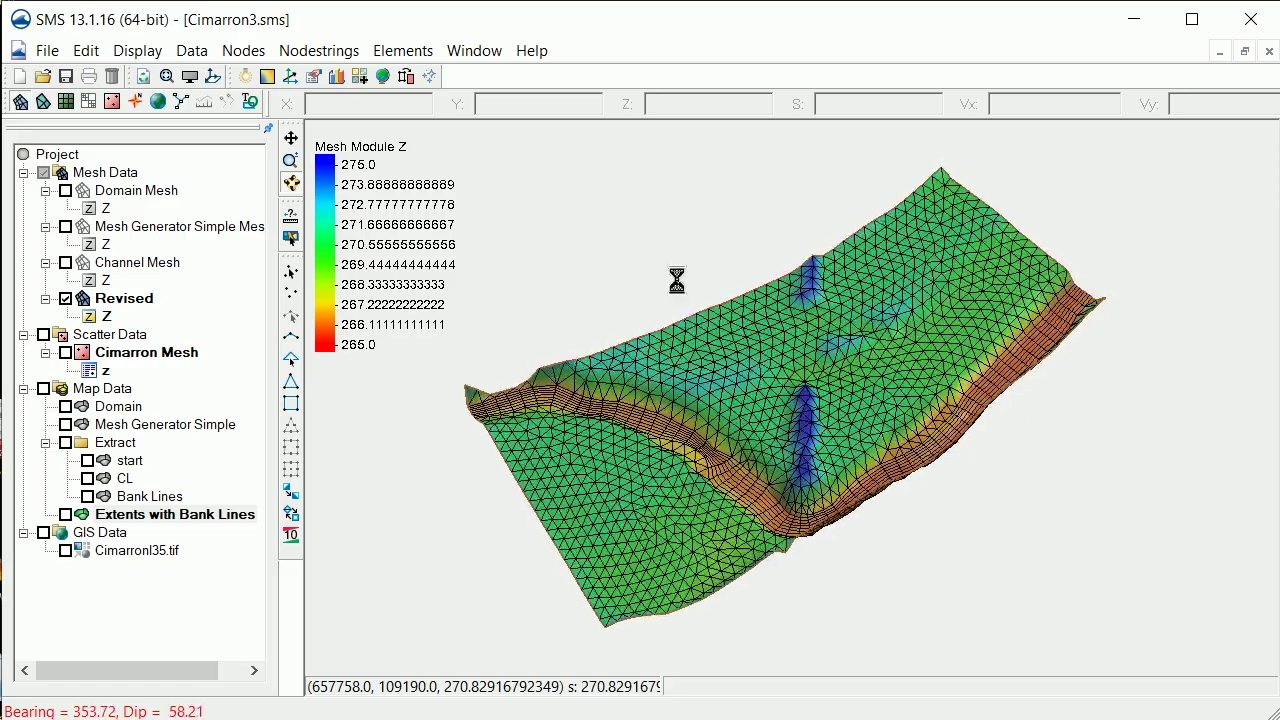
left_click_drag(681, 265, 741, 345)
left_click_drag(875, 428, 723, 537)
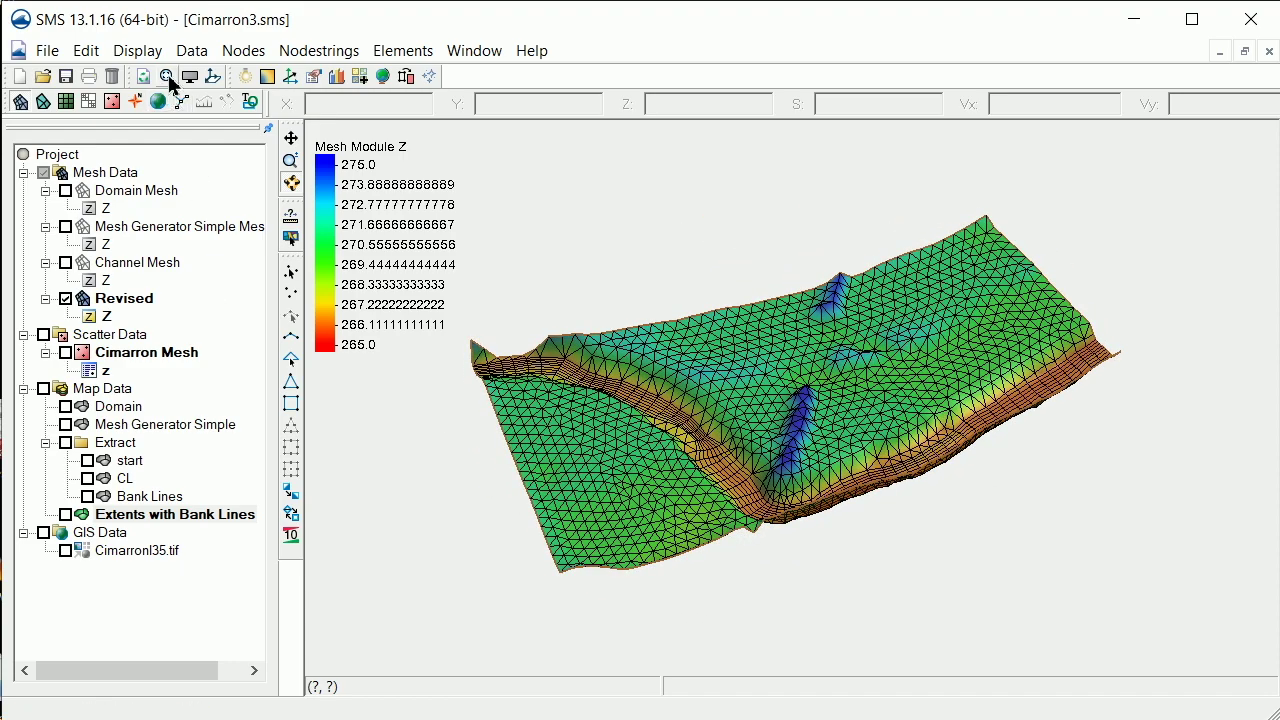
left_click(216, 80)
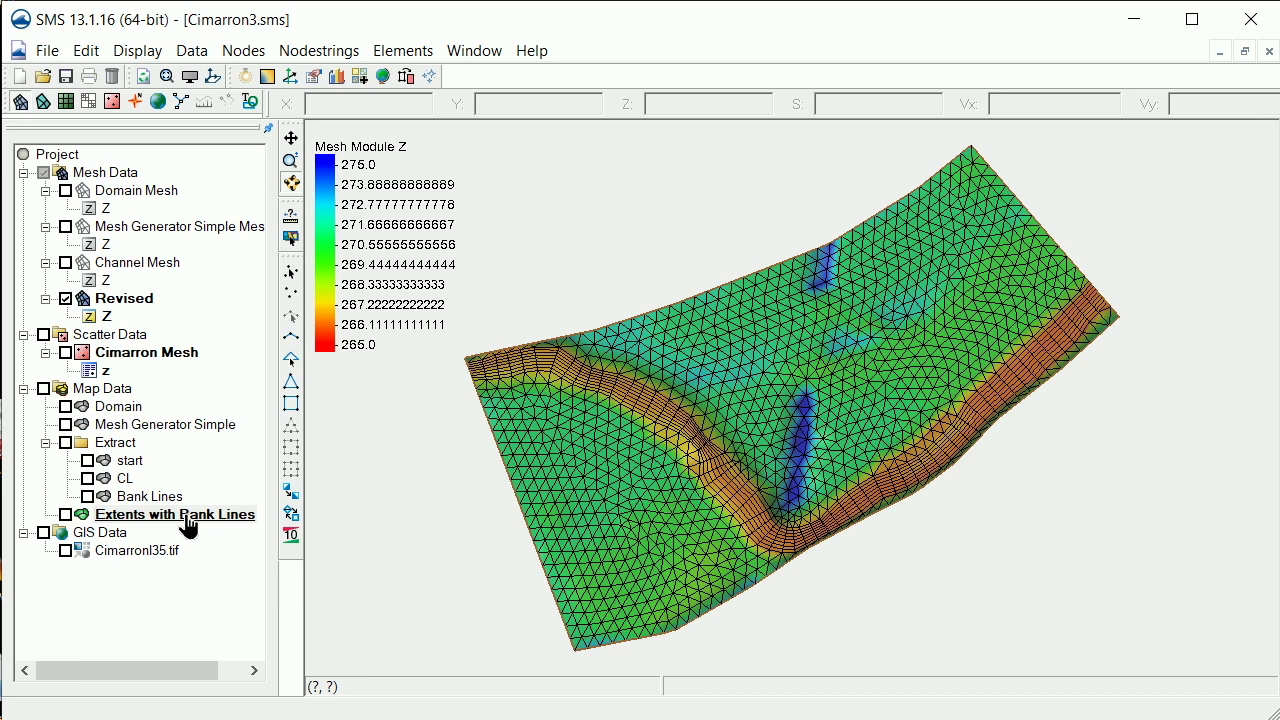
Add a new Observation coverage under Map Data.
right_click(120, 393)
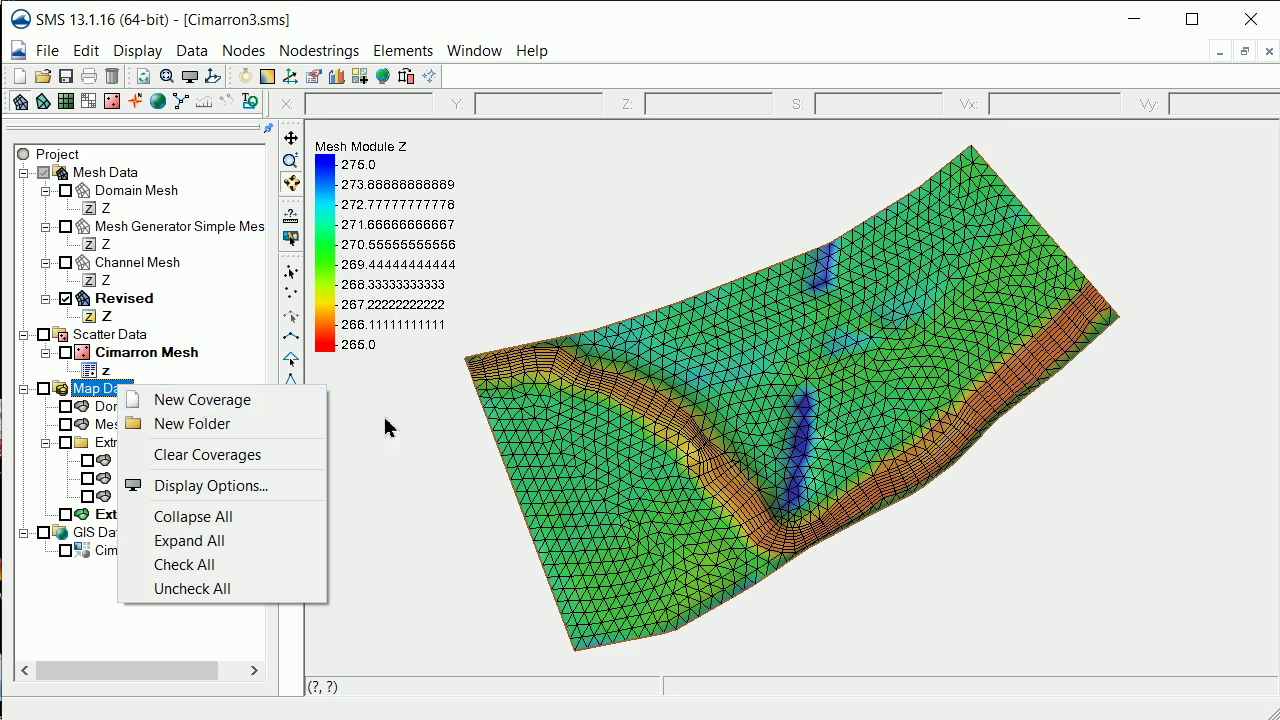
left_click(313, 401)
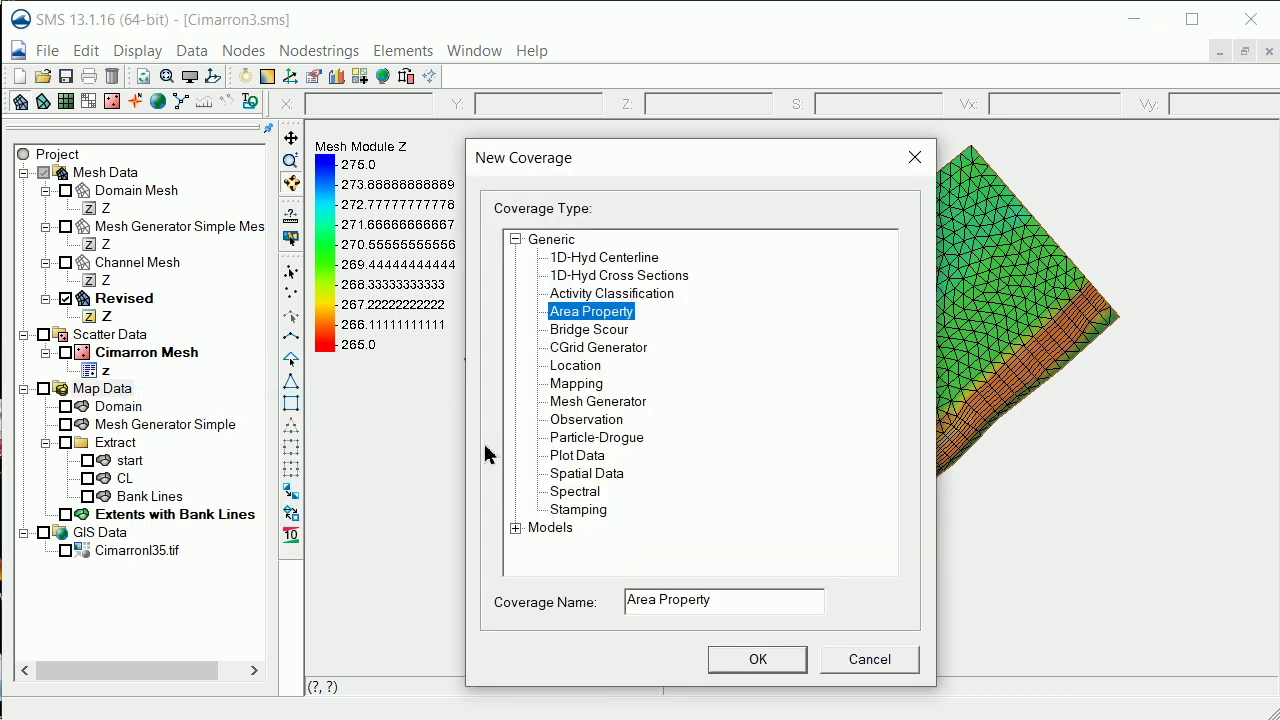
left_click(585, 422)
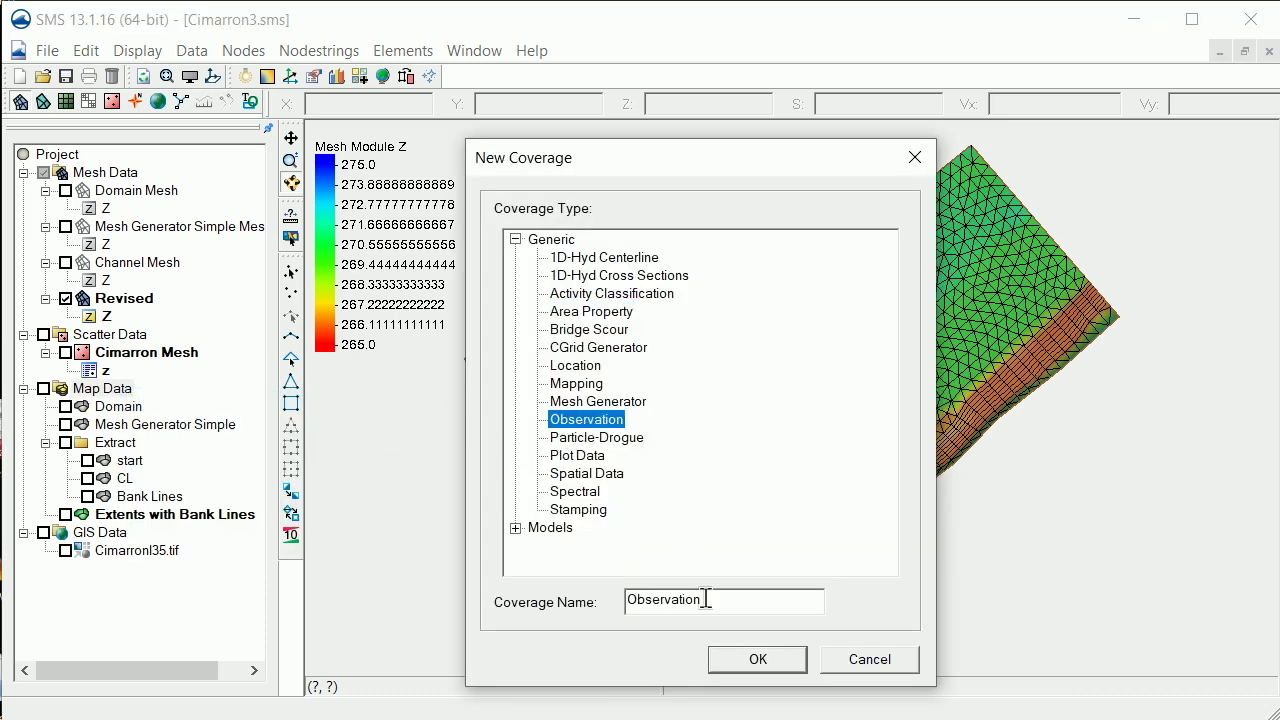
left_click(758, 660)
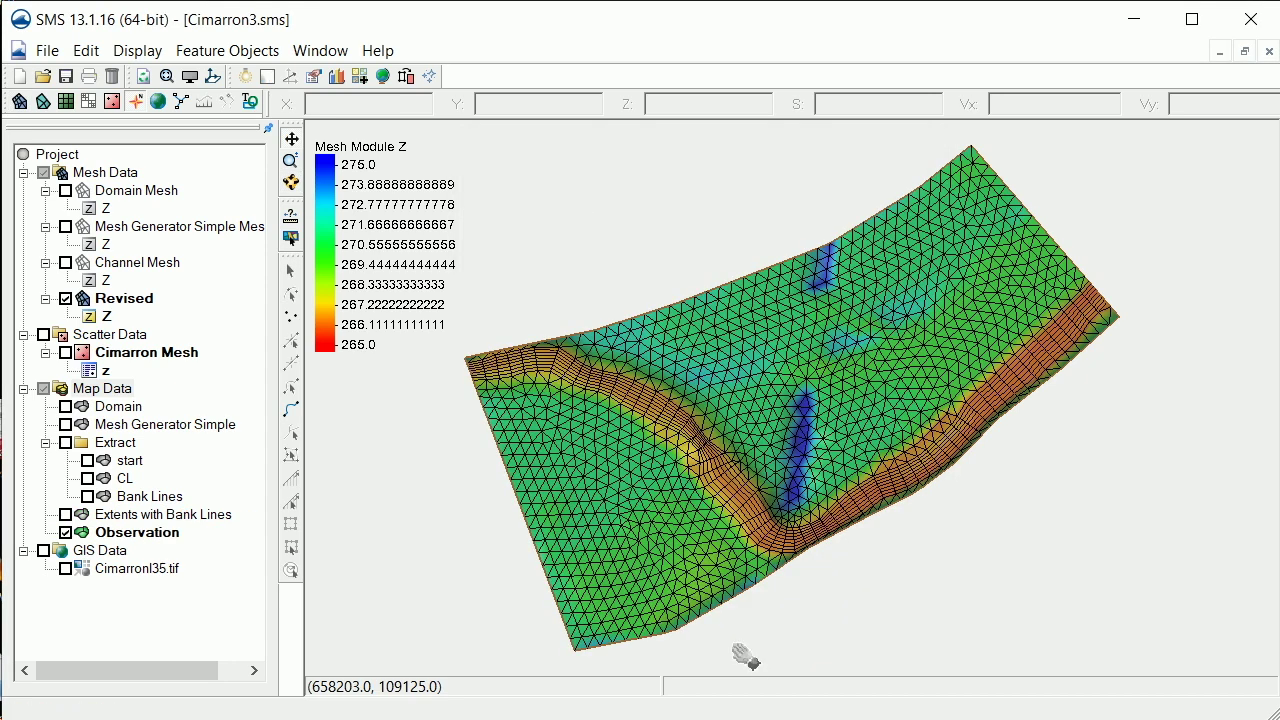
Draw a feature arc across the channel near its bend.
left_click(291, 413)
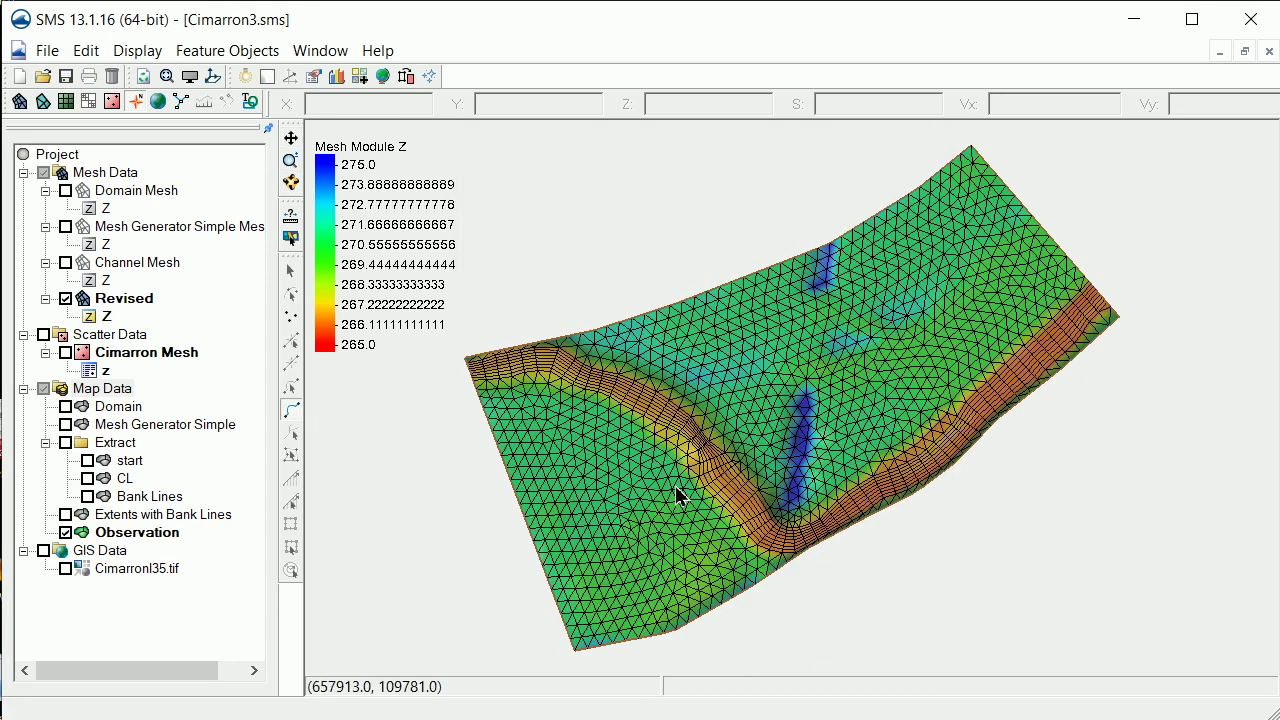
left_click(788, 540)
double_click(781, 587)
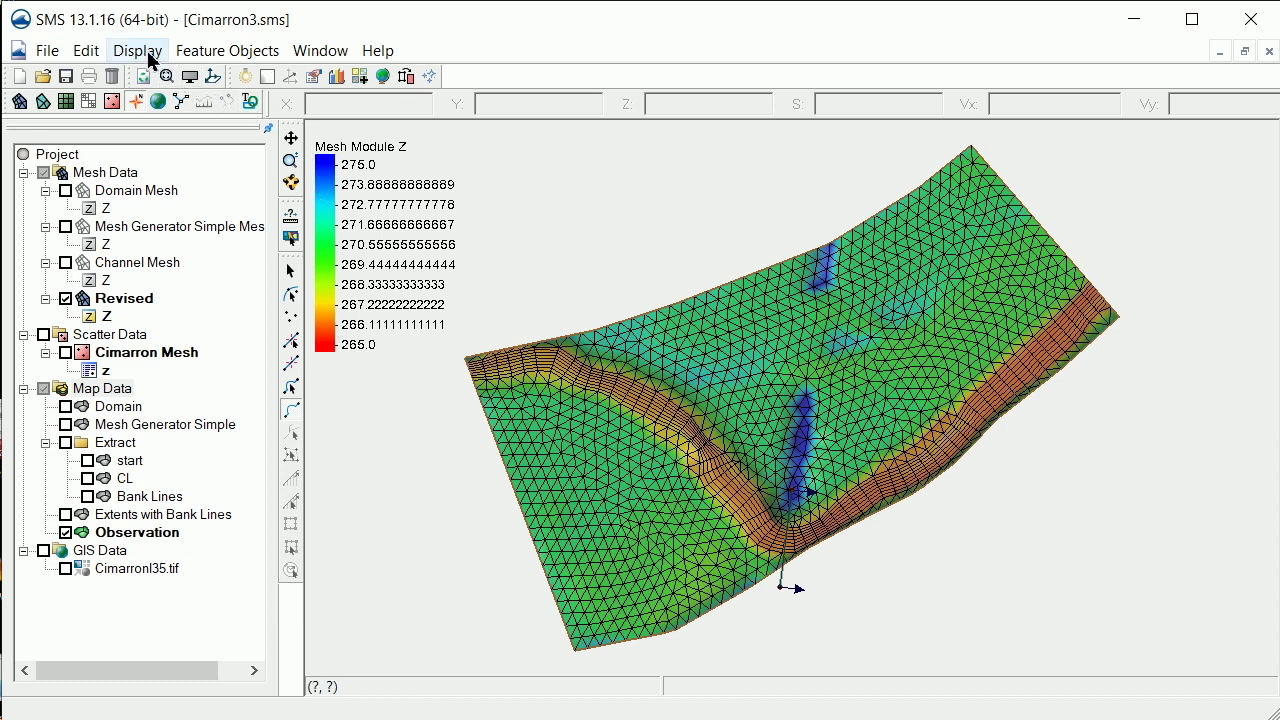
Open the arc's Profile plot, enlarge it, and set the legend to Bottom before closing it.
left_click(334, 76)
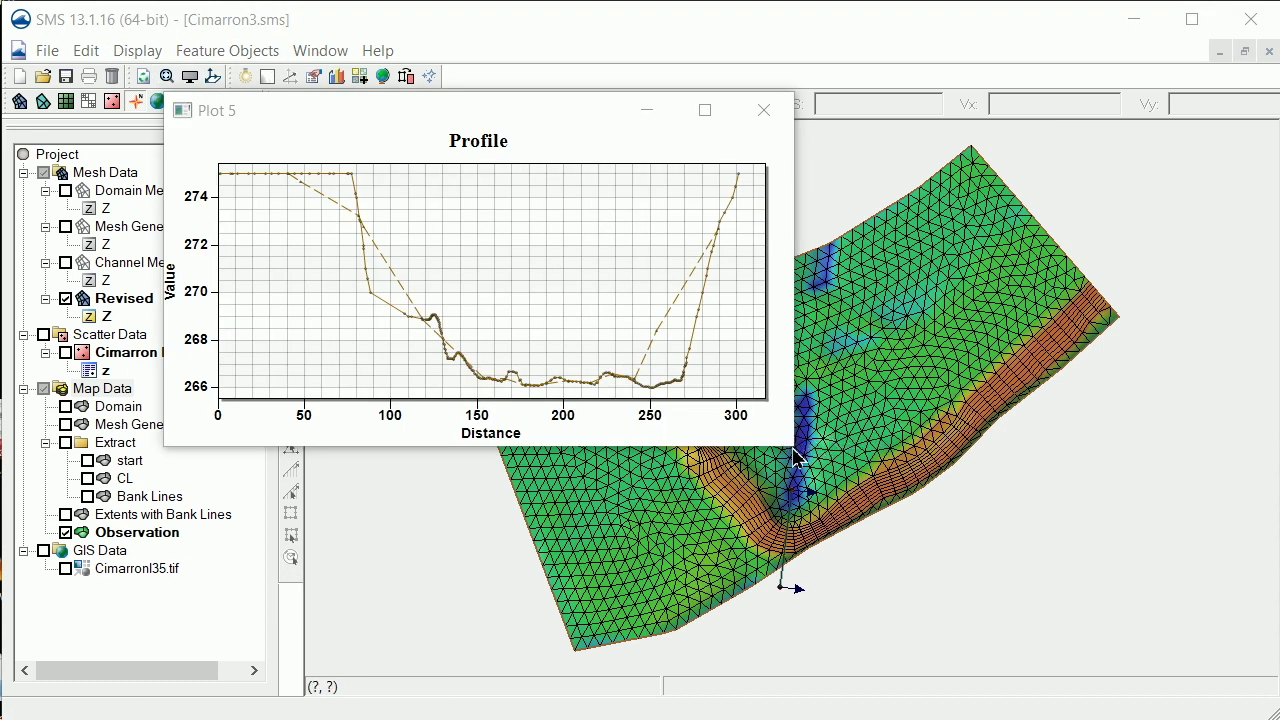
left_click_drag(796, 448, 1209, 638)
right_click(978, 162)
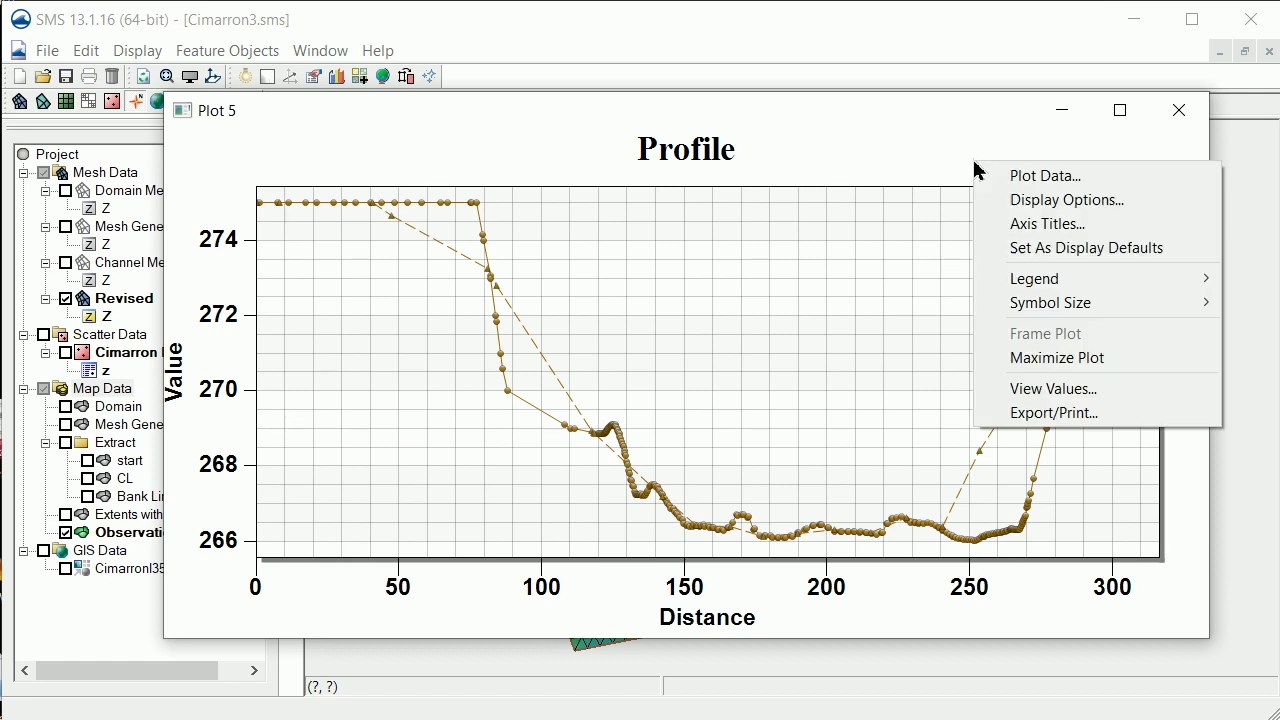
mouse_move(1080, 278)
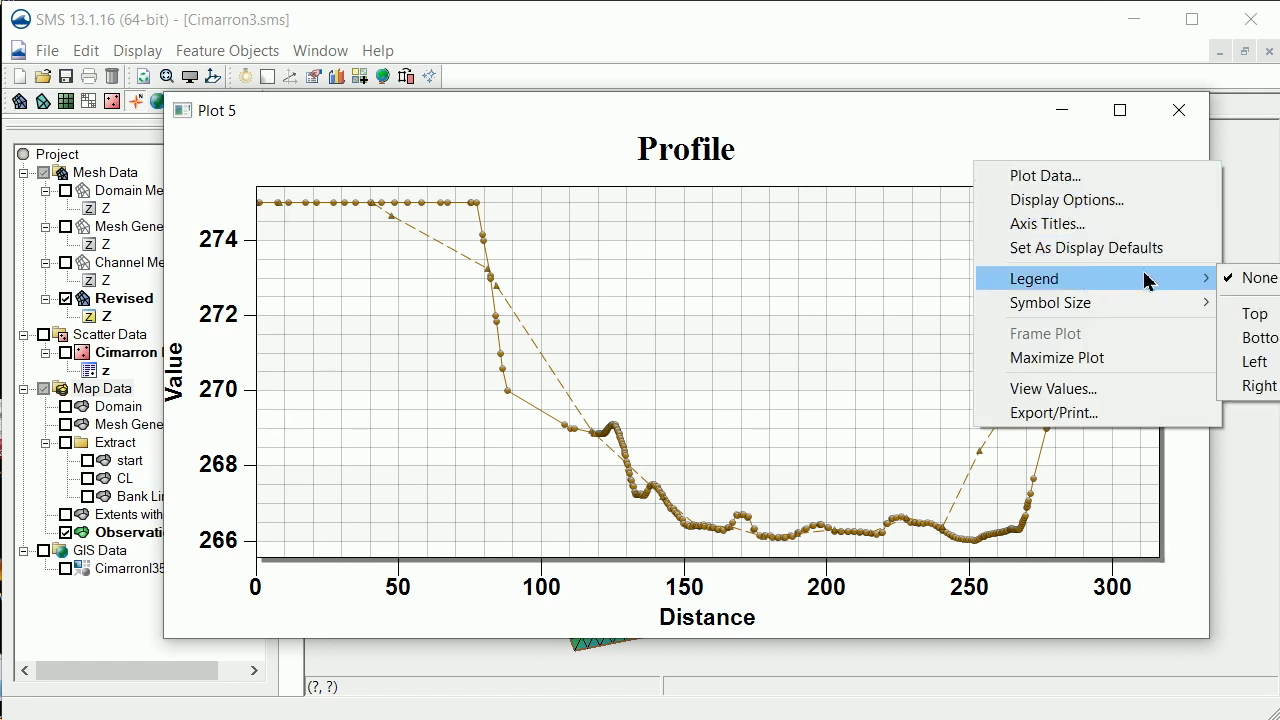
left_click(1252, 338)
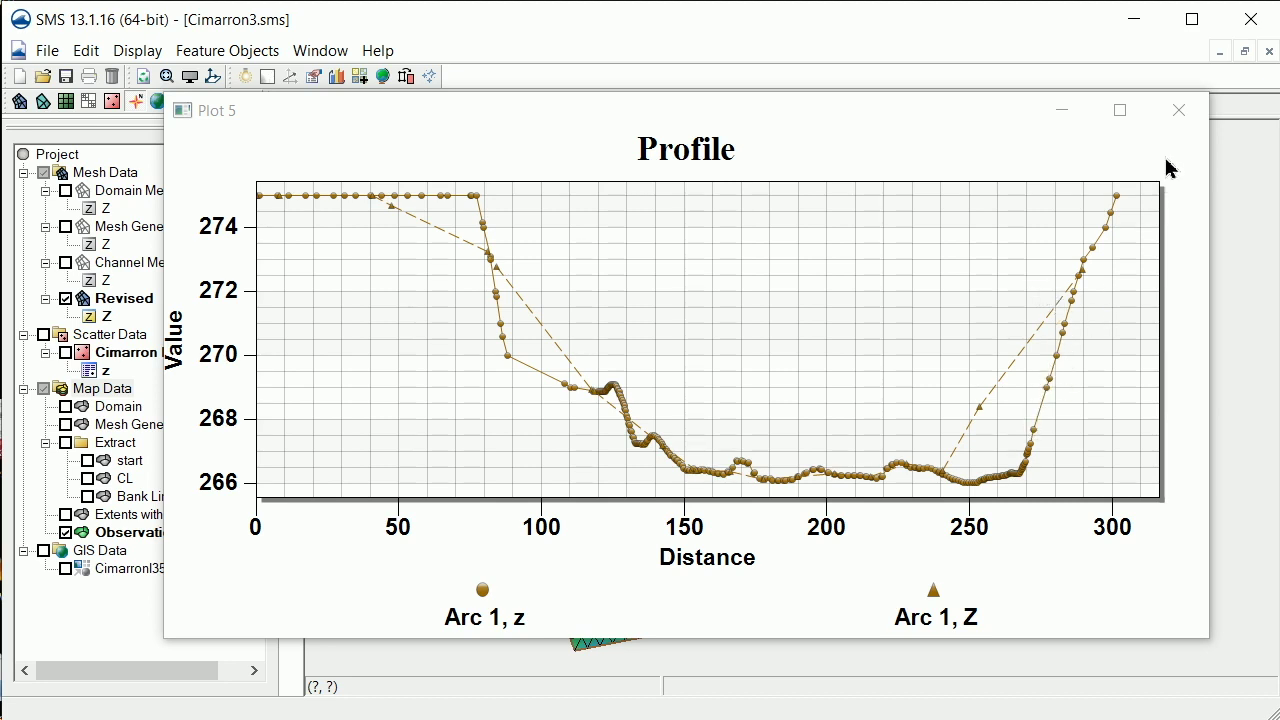
left_click(1185, 116)
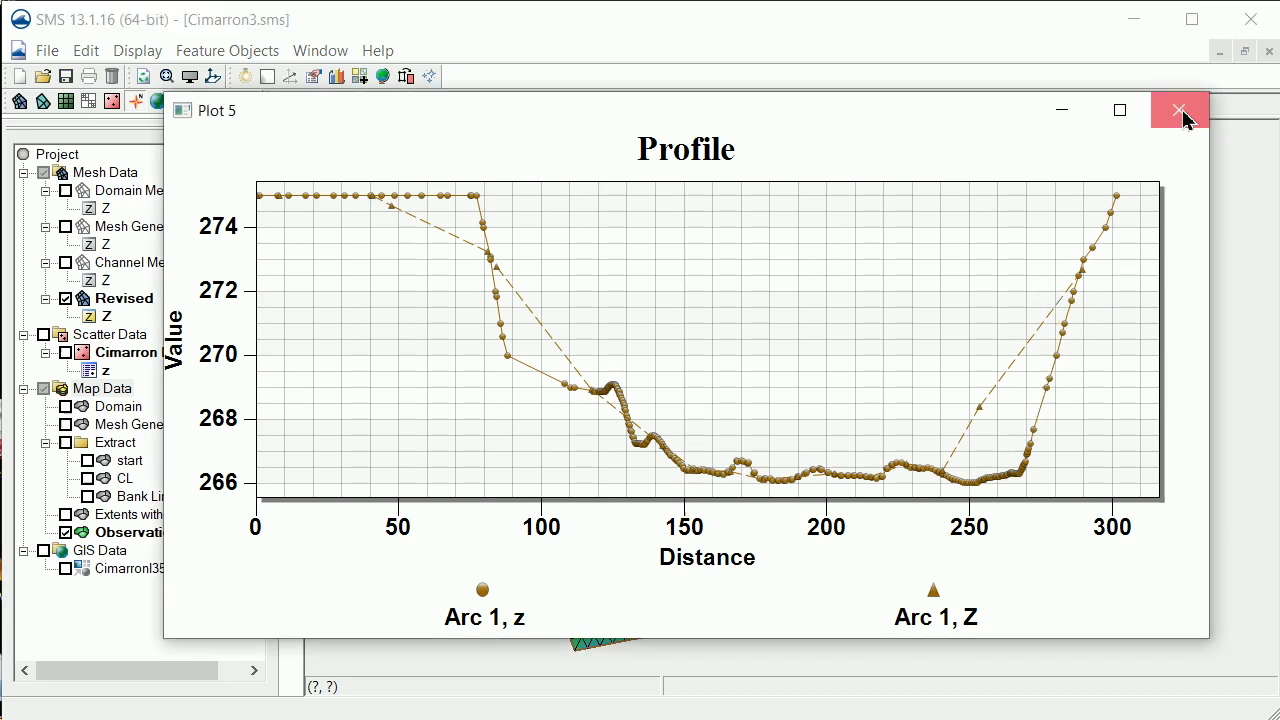